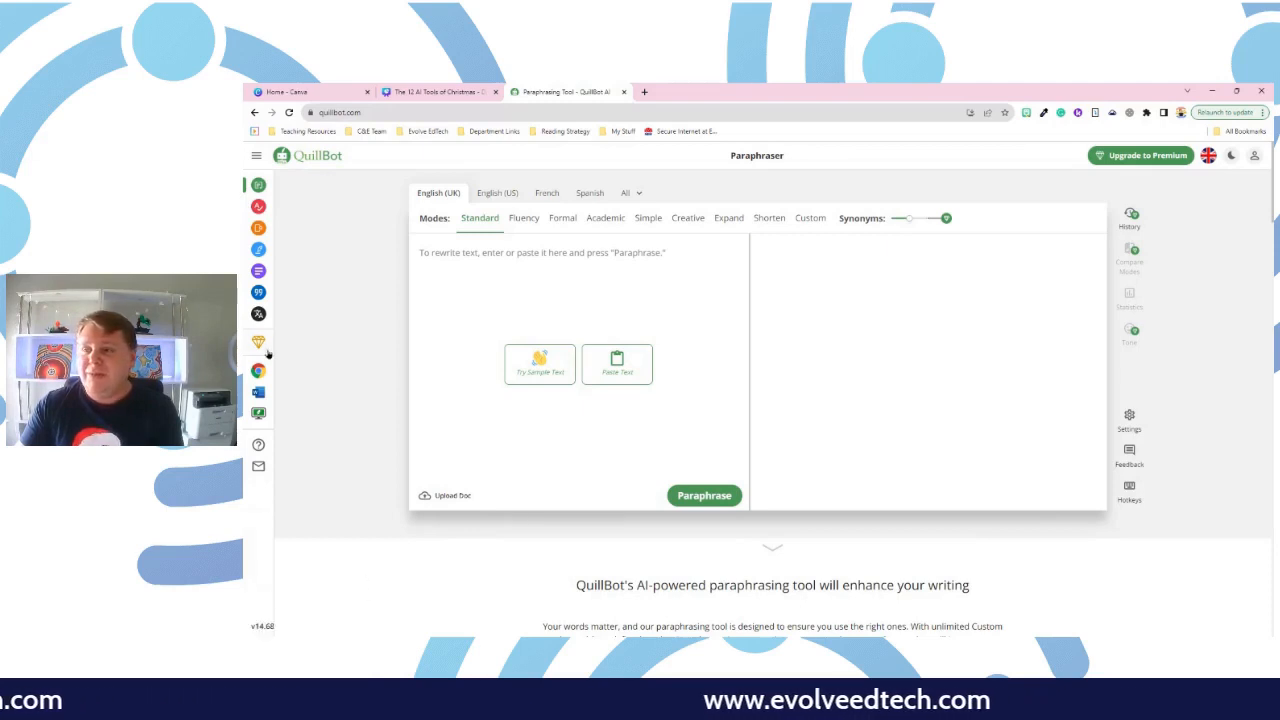
# Step: Set the Paraphraser's language to English (AU)
pyautogui.moveTo(266, 190)
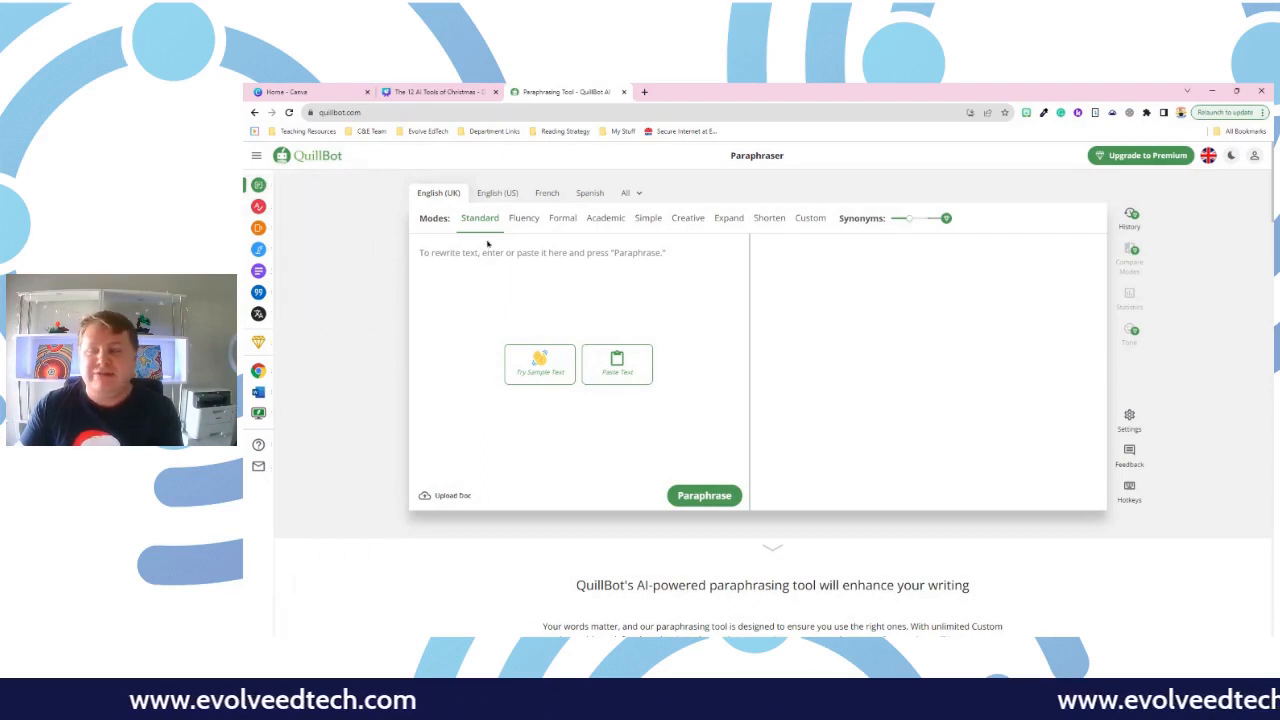
pyautogui.click(630, 193)
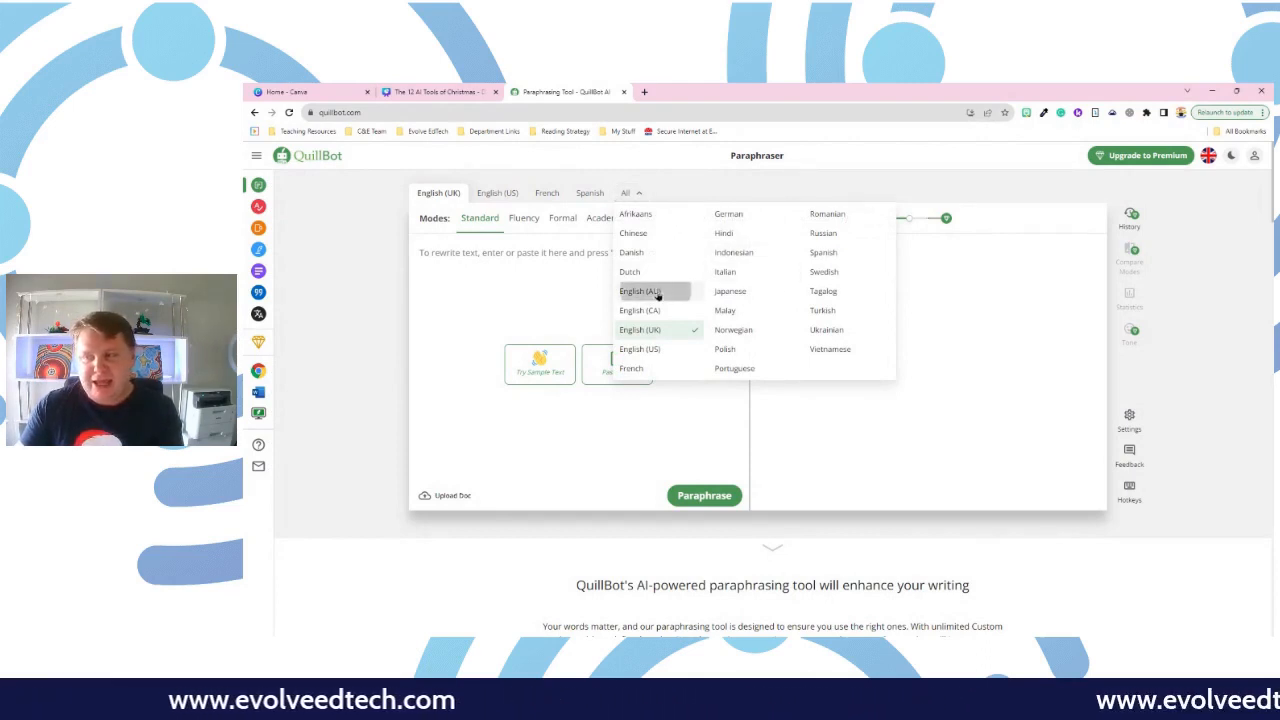
pyautogui.click(645, 292)
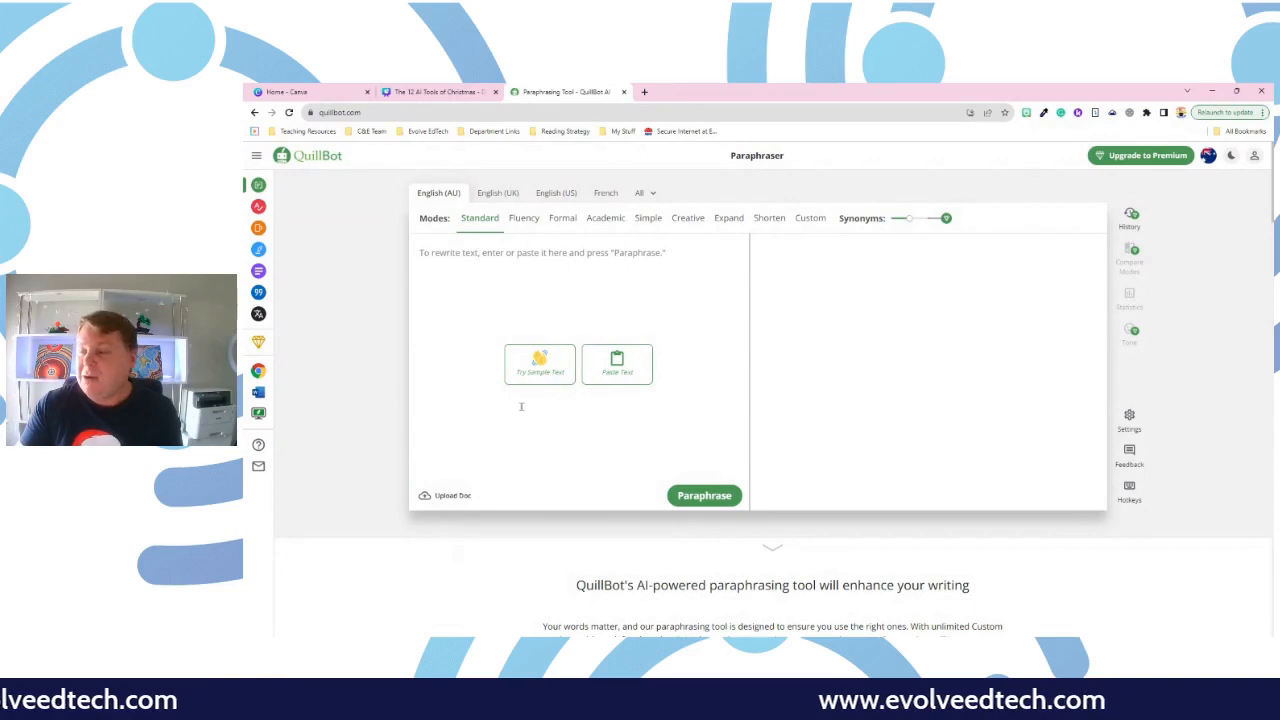
# Step: Paraphrase the sample text in Standard mode and view the Fluency alternatives for its first sentence
pyautogui.click(539, 364)
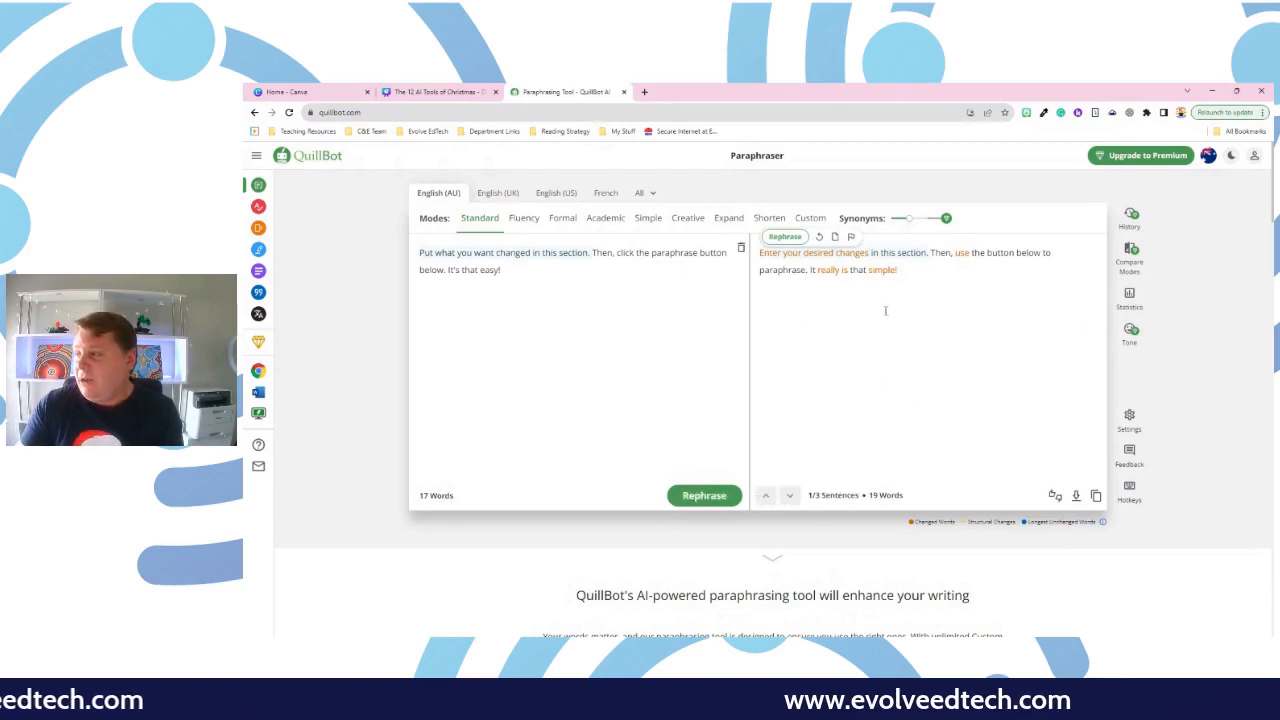
pyautogui.click(787, 238)
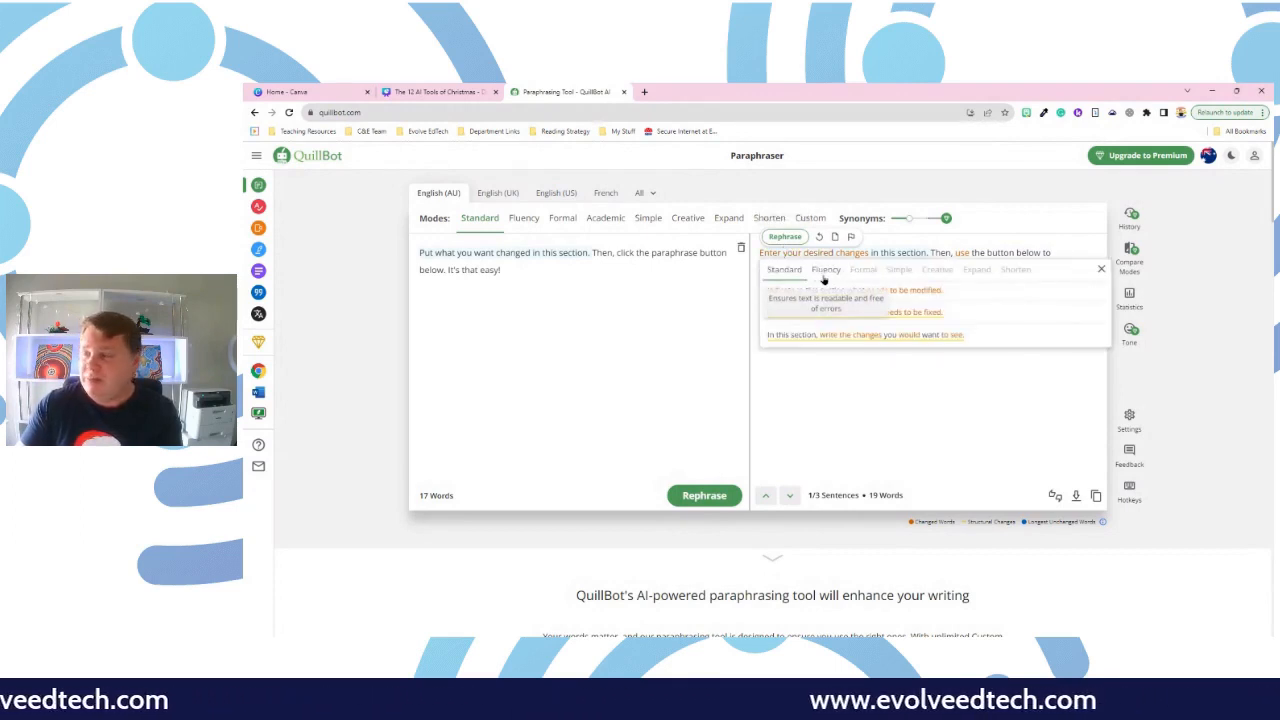
pyautogui.click(823, 274)
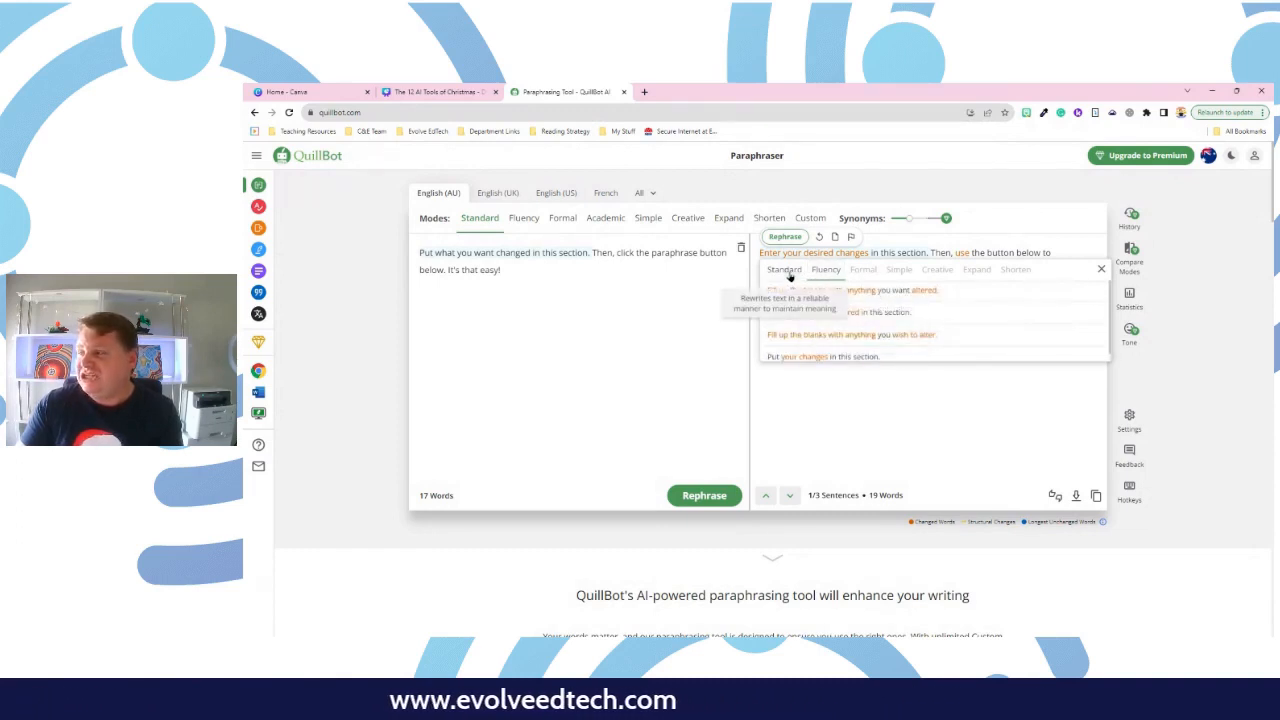
pyautogui.click(899, 398)
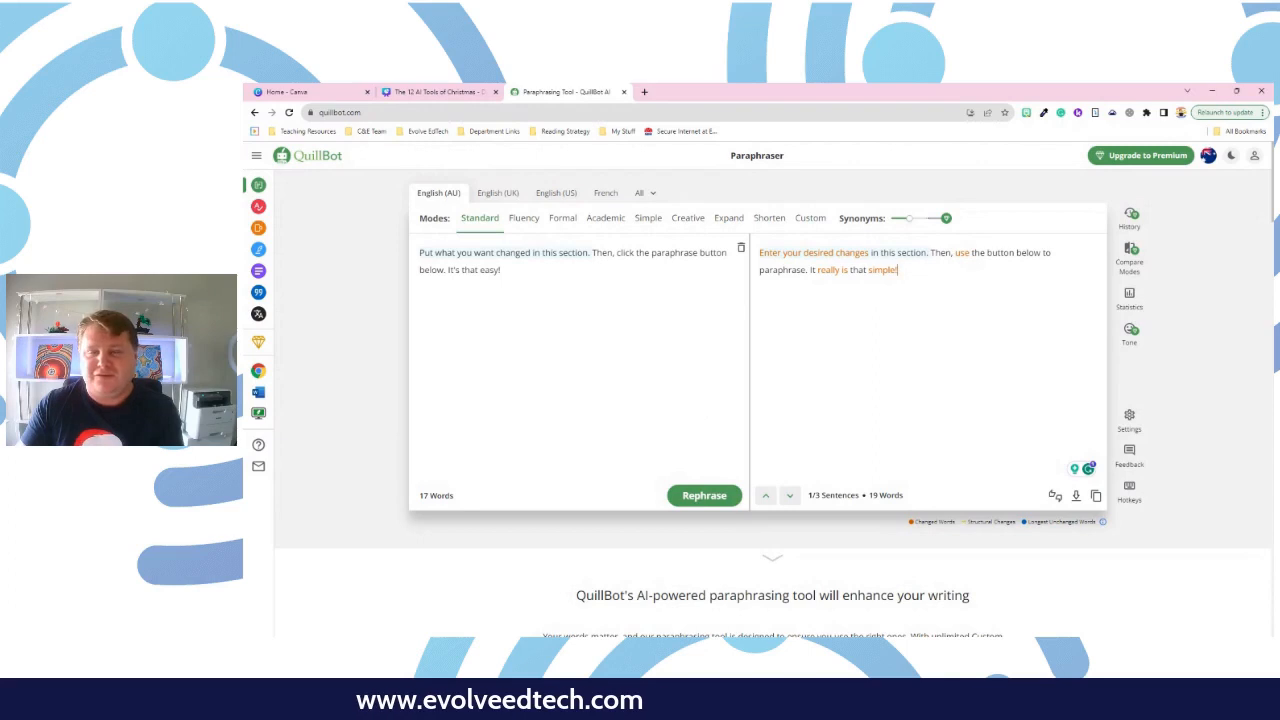
# Step: Open QuillBot's Grammar Checker and load app.twee.com in a new browser tab
pyautogui.click(262, 206)
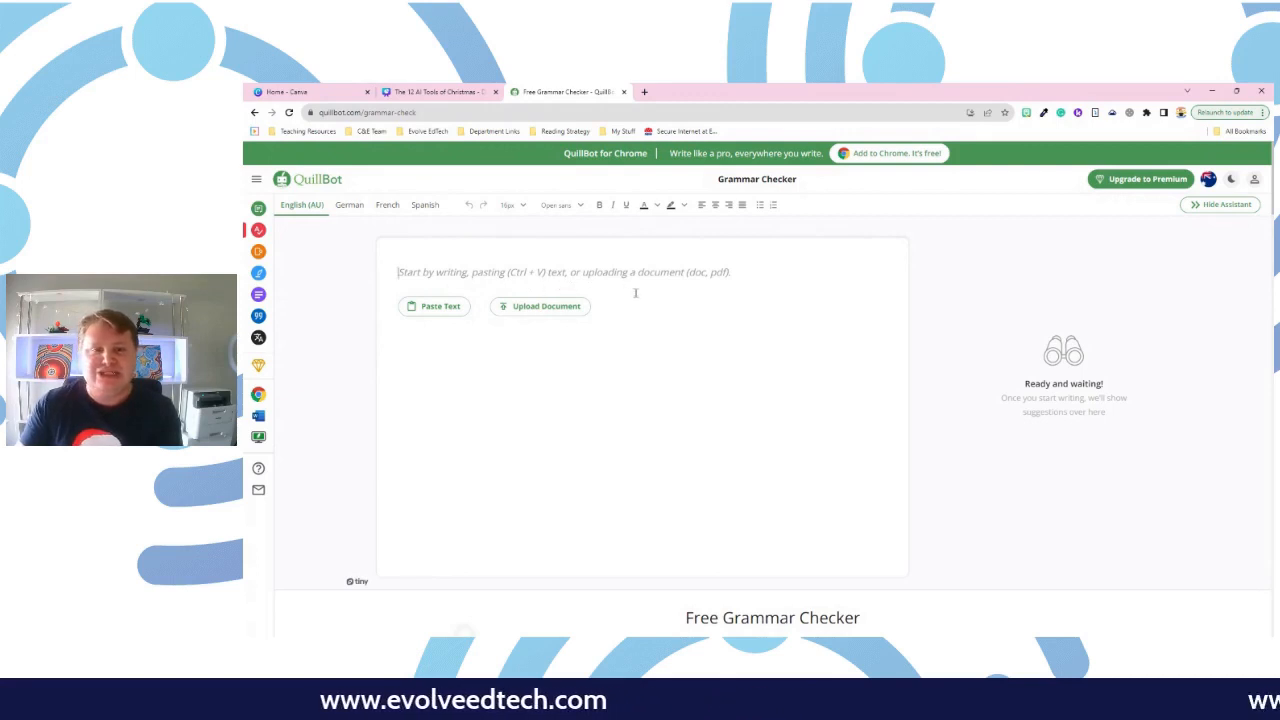
pyautogui.click(646, 91)
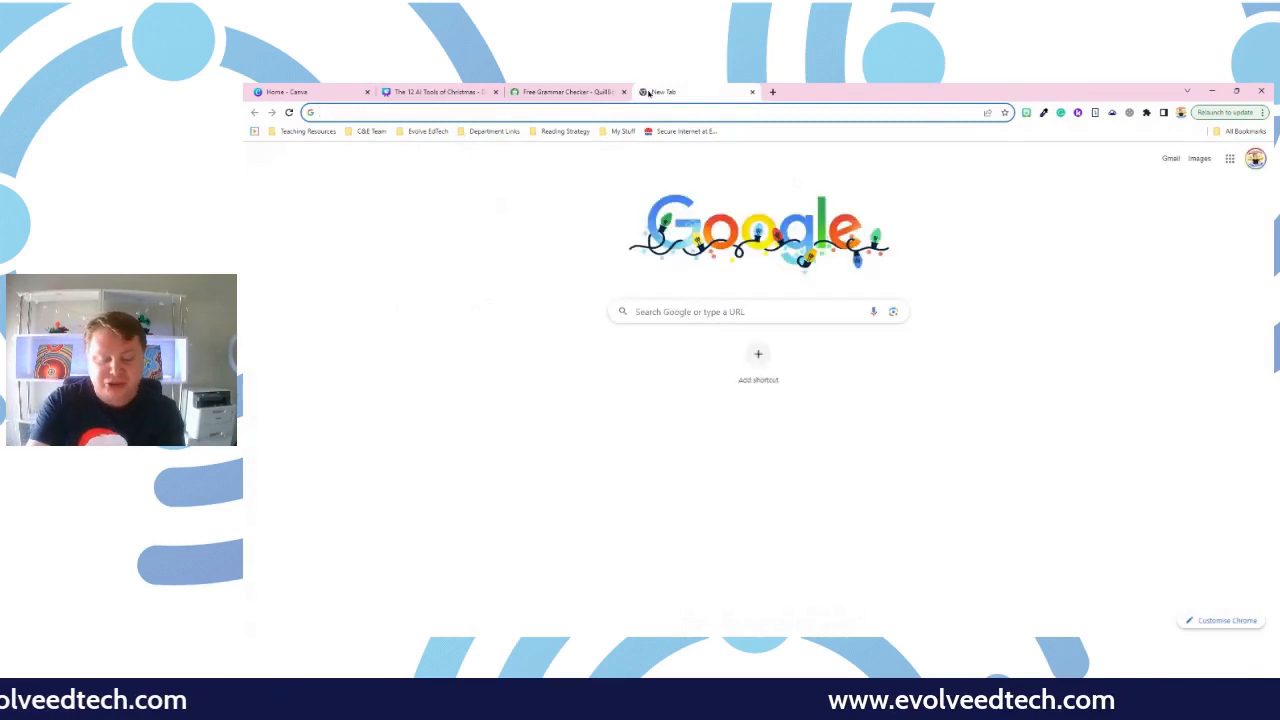
pyautogui.write('tw')
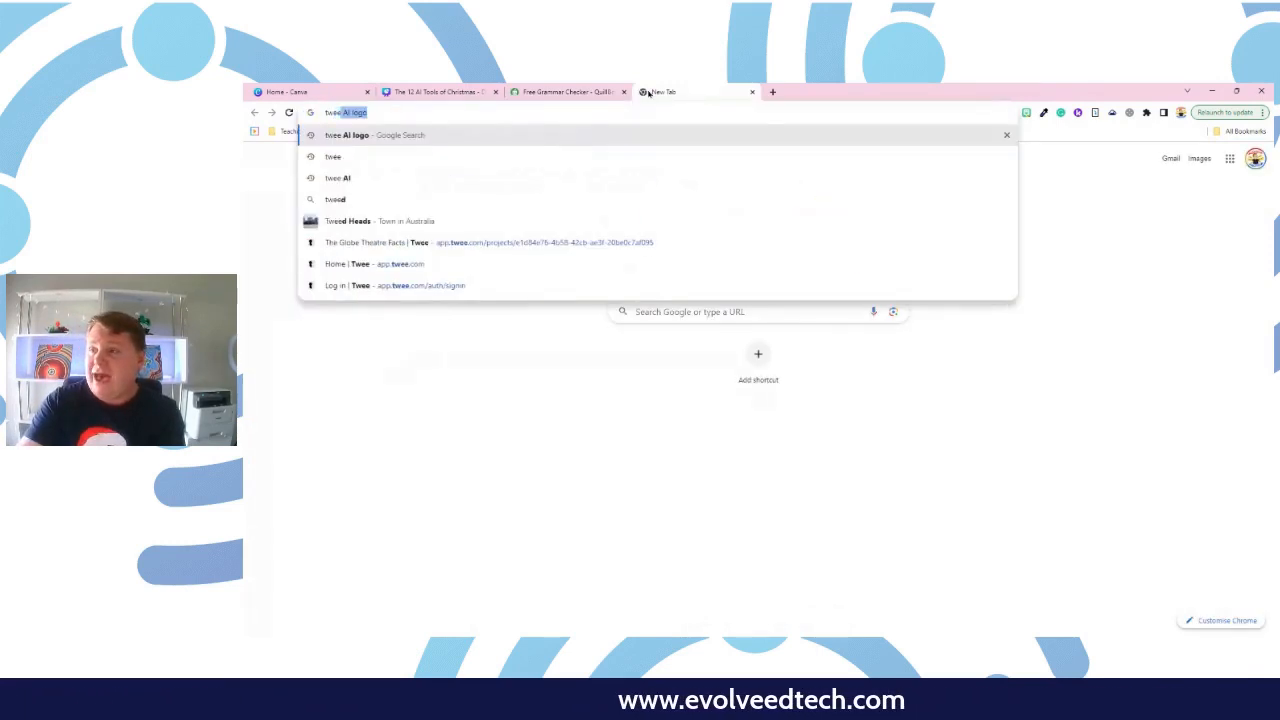
pyautogui.write('ee')
pyautogui.press('BackSpace')
pyautogui.press('BackSpace')
pyautogui.press('BackSpace')
pyautogui.press('BackSpace')
pyautogui.press('BackSpace')
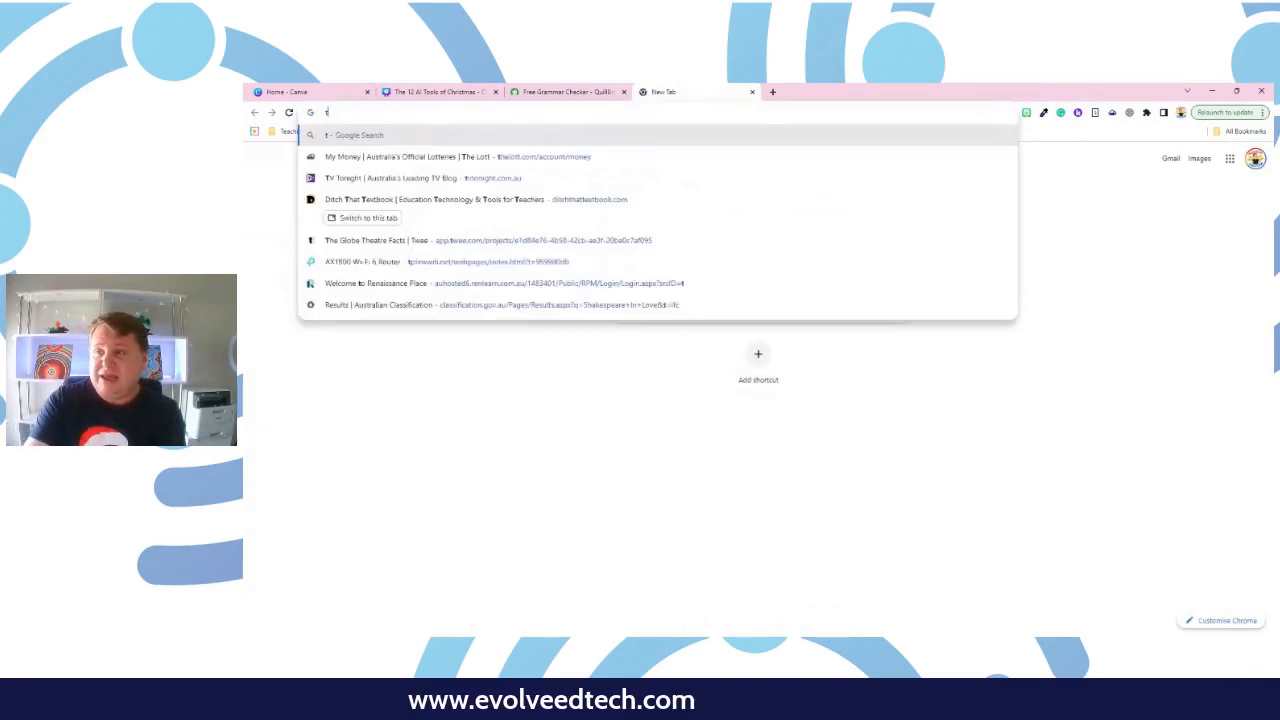
pyautogui.press('Escape')
pyautogui.press('Down')
pyautogui.write('app')
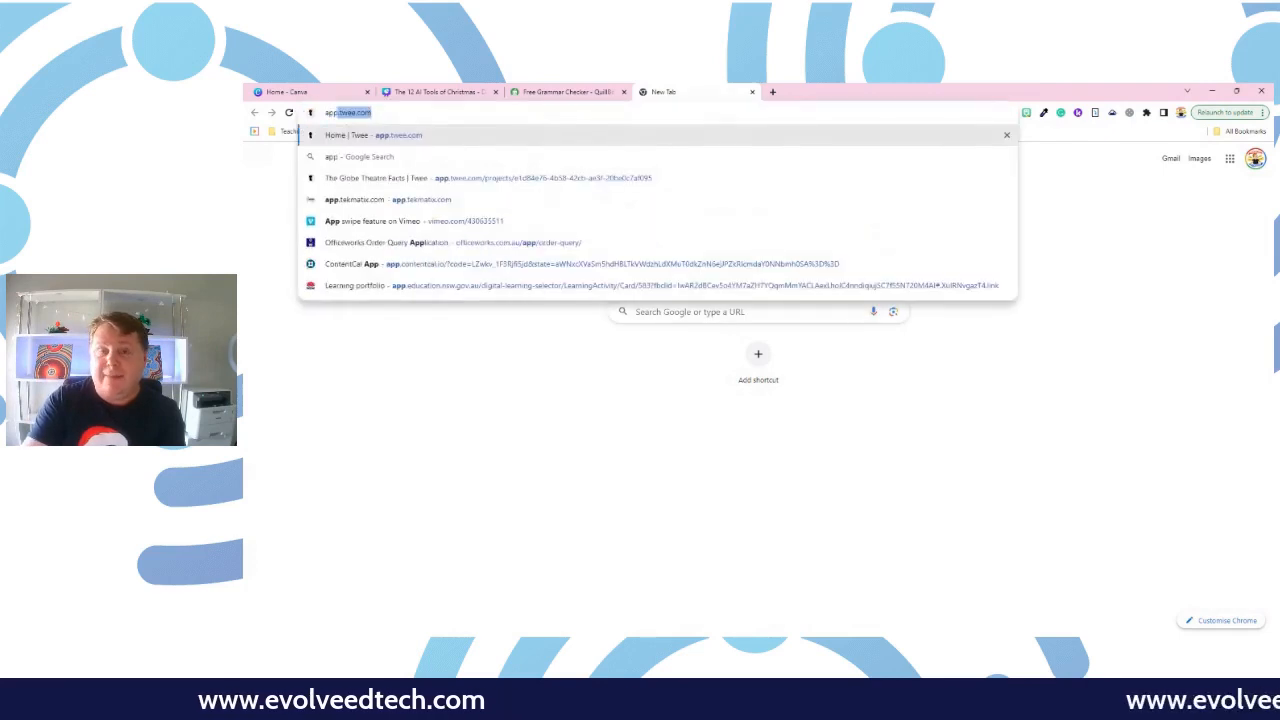
pyautogui.press('Return')
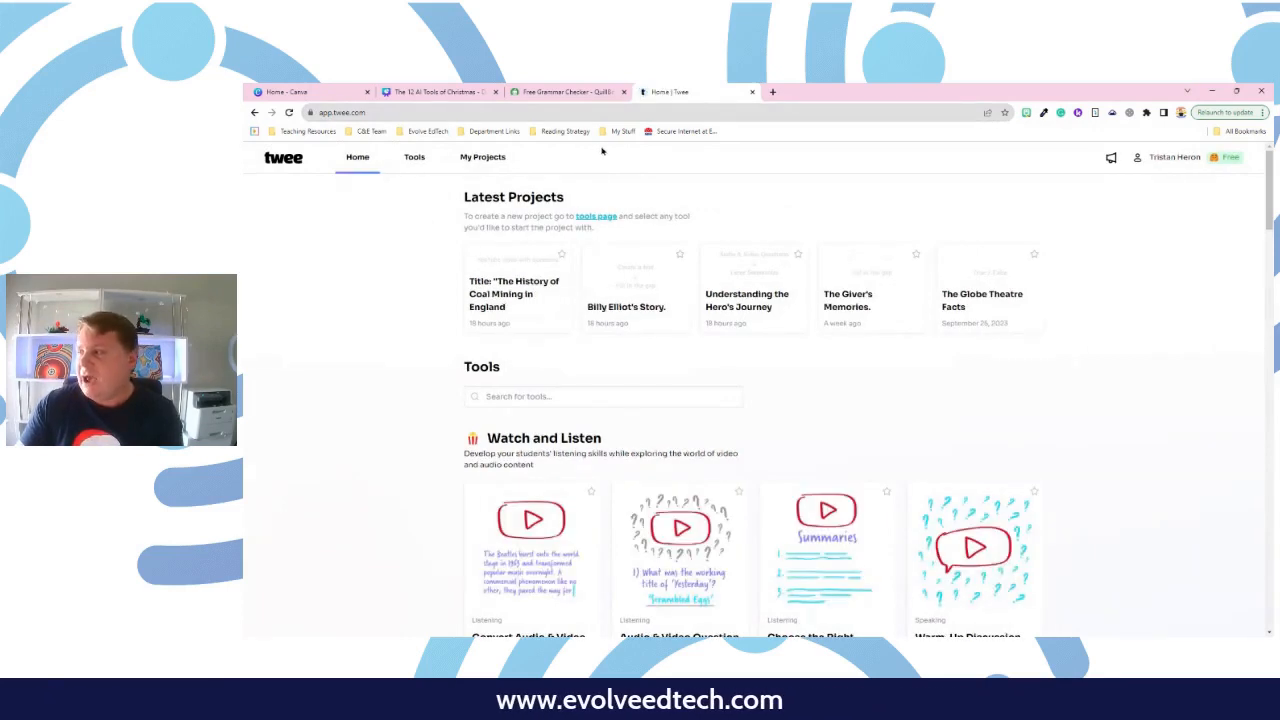
# Step: Open the June 2023 project "The Hero's Journey" made with Create a text from the saved Twee projects
pyautogui.click(482, 157)
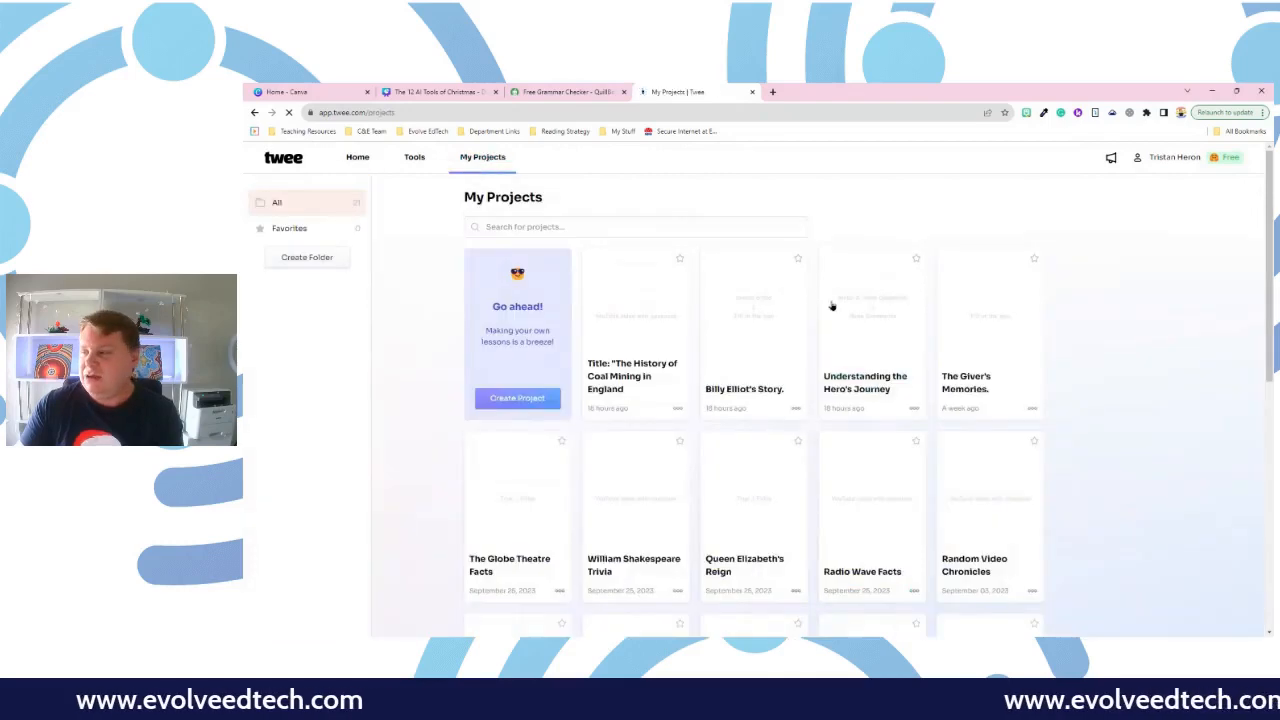
pyautogui.scroll(-3, 857, 358)
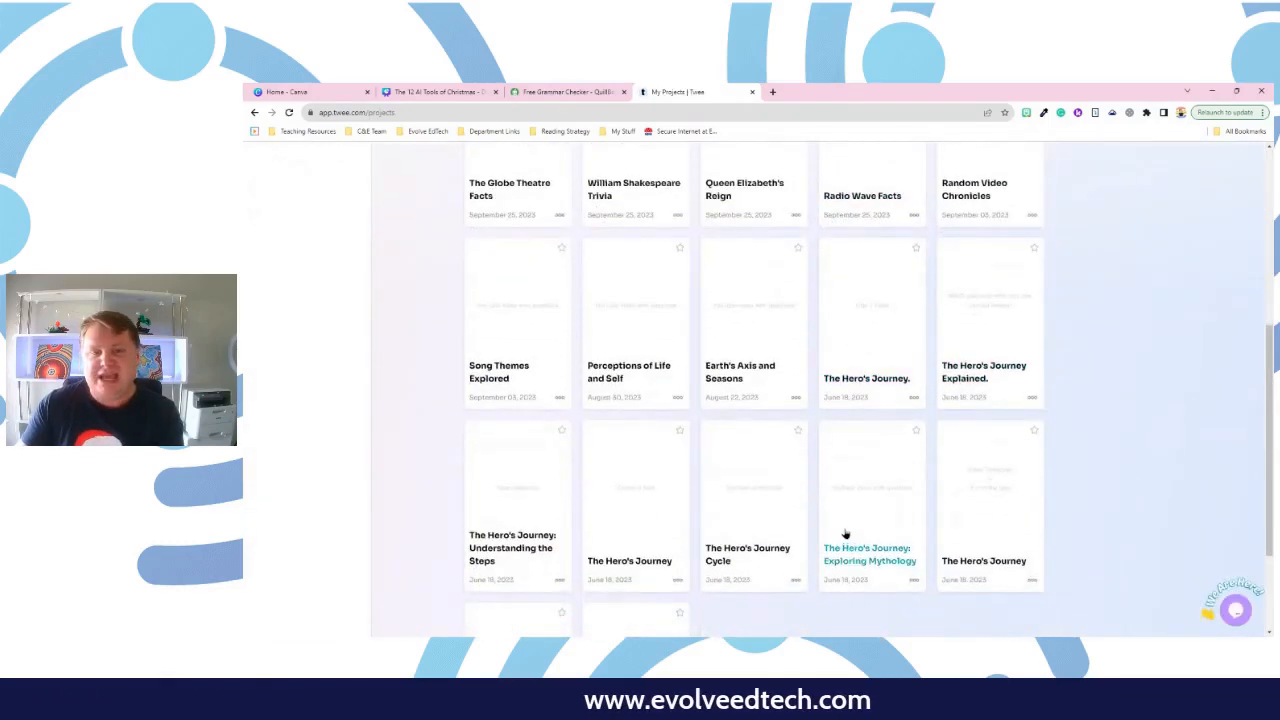
pyautogui.scroll(-2, 853, 532)
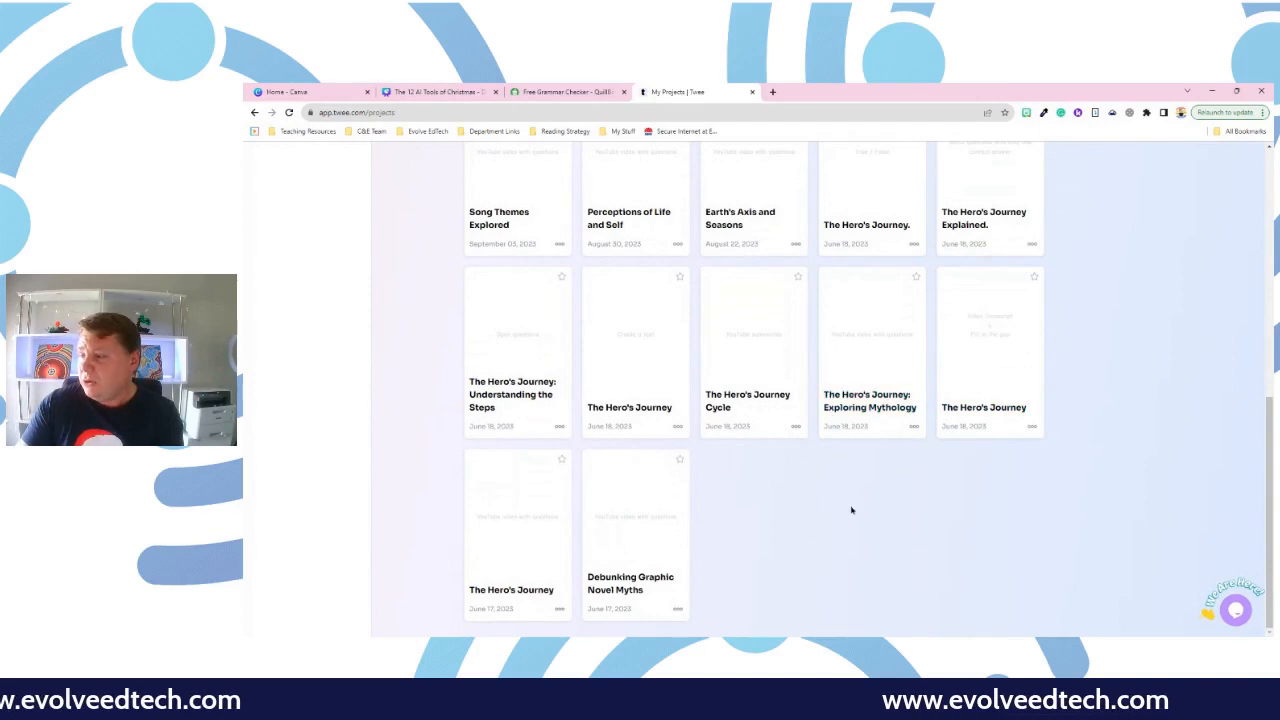
pyautogui.click(637, 325)
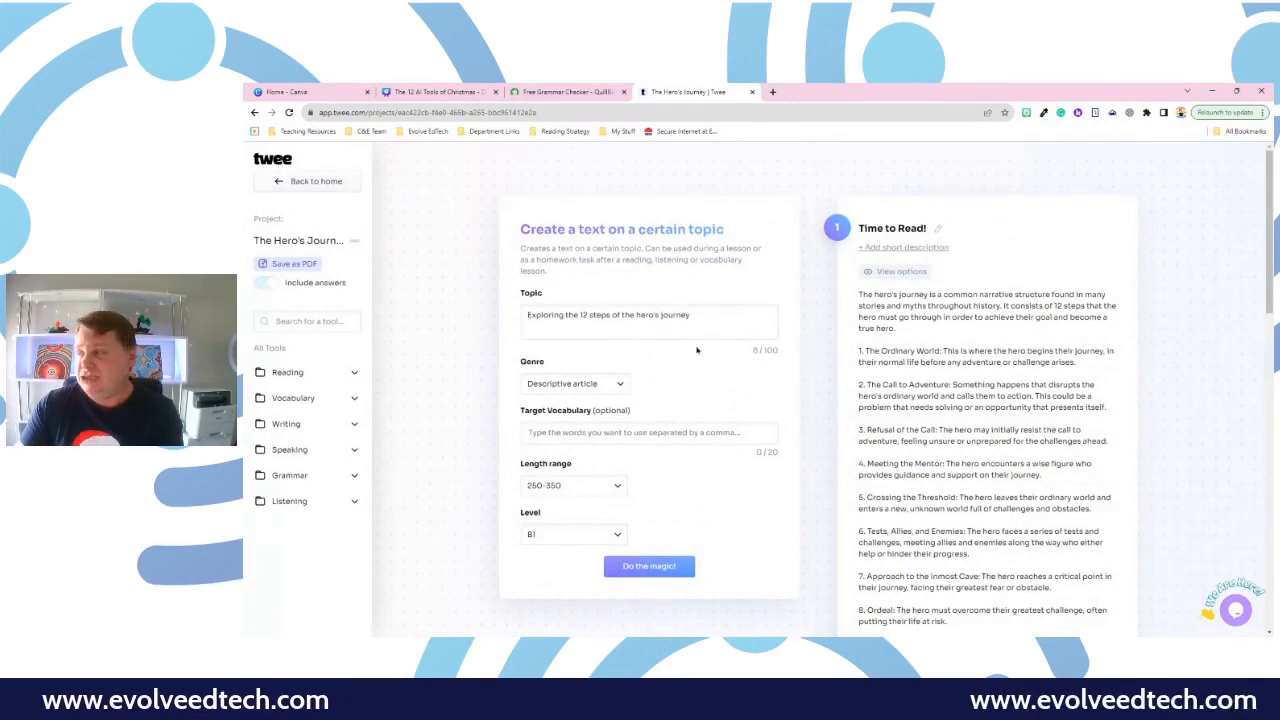
# Step: Copy the project's text on the 12 steps of the hero's journey into QuillBot's Grammar Checker
pyautogui.scroll(-2, 944, 395)
pyautogui.scroll(-5, 944, 395)
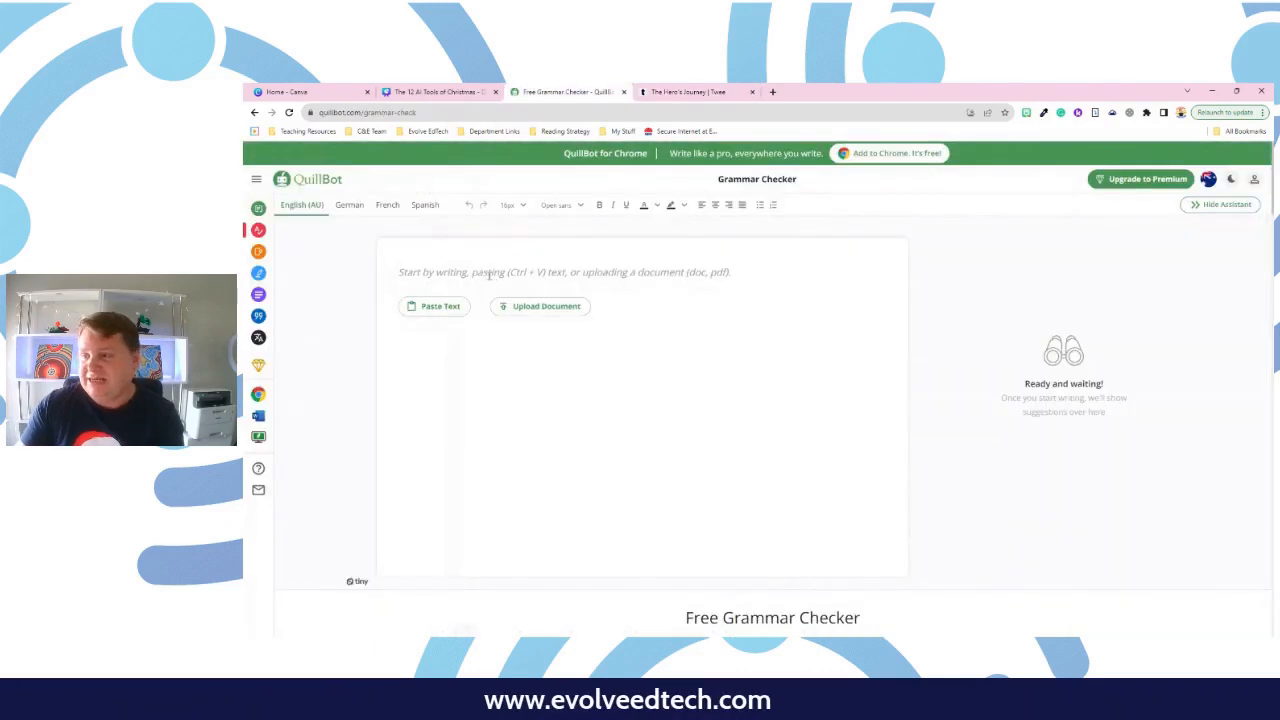
pyautogui.hotkey('ctrl', 'v')
pyautogui.scroll(-5, 577, 413)
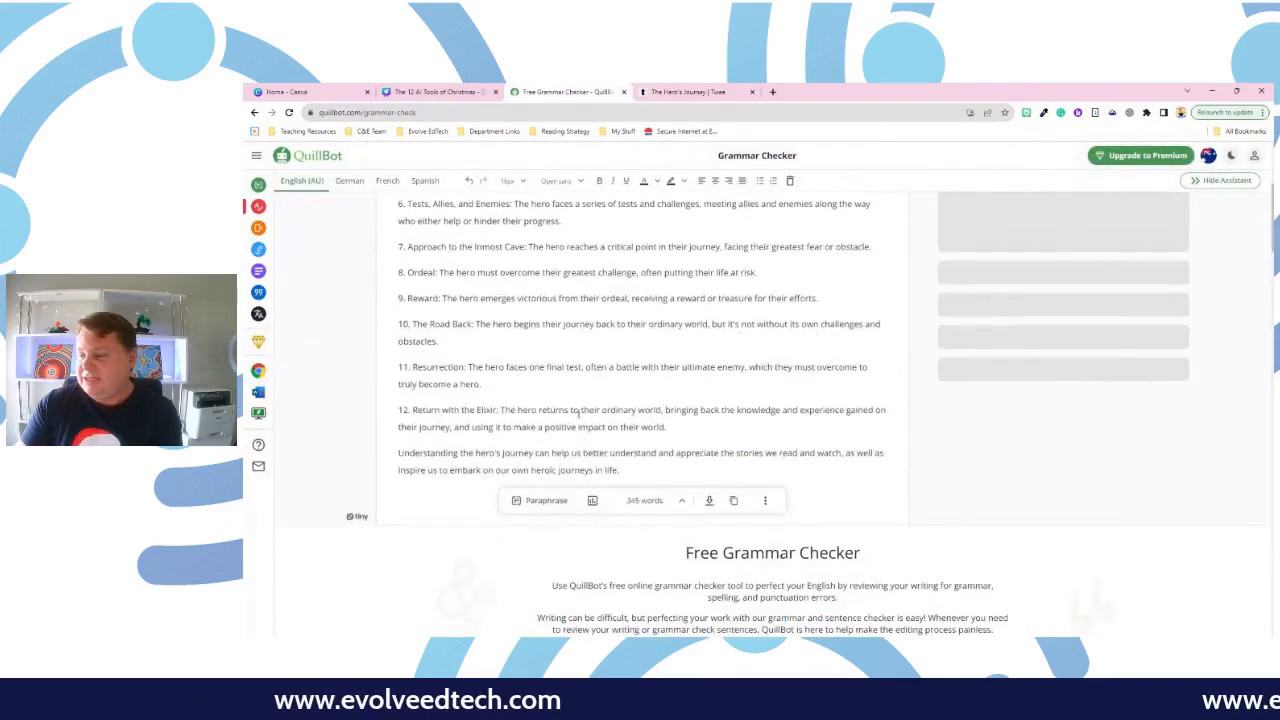
# Step: Review the grammar suggestions and sentence suggestions for the pasted hero's journey text
pyautogui.scroll(5, 578, 413)
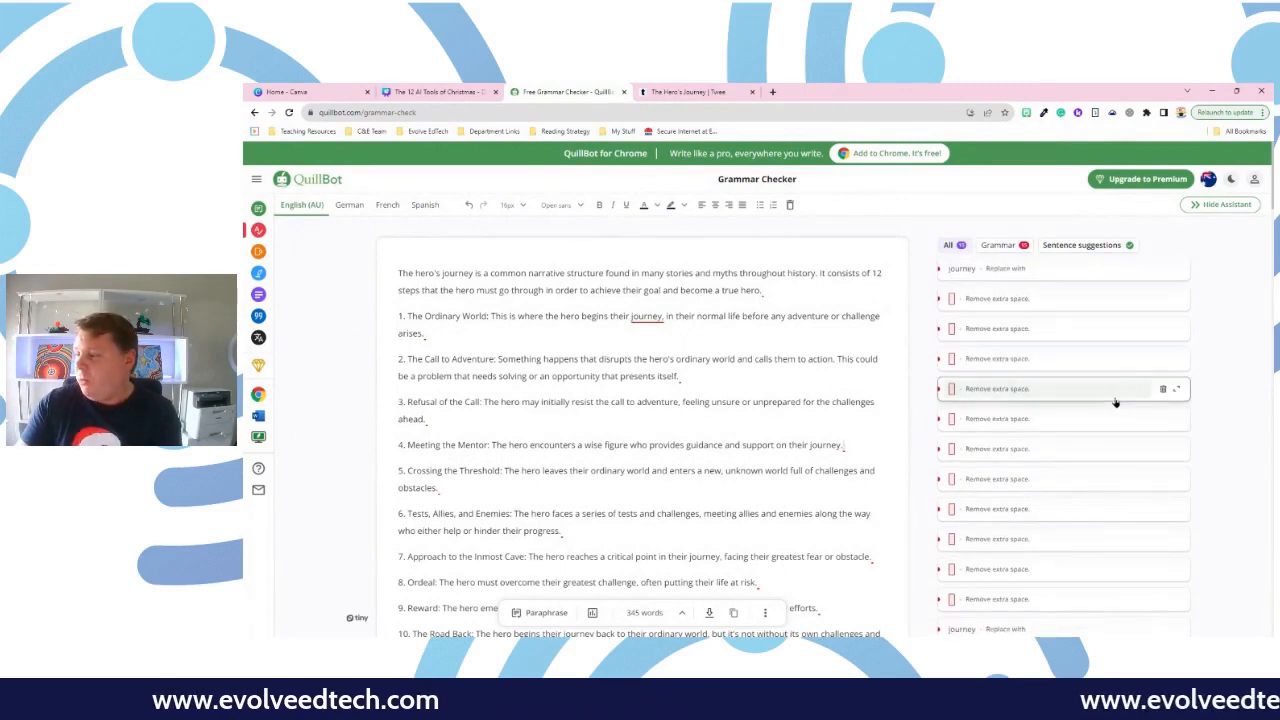
pyautogui.scroll(-5, 1116, 402)
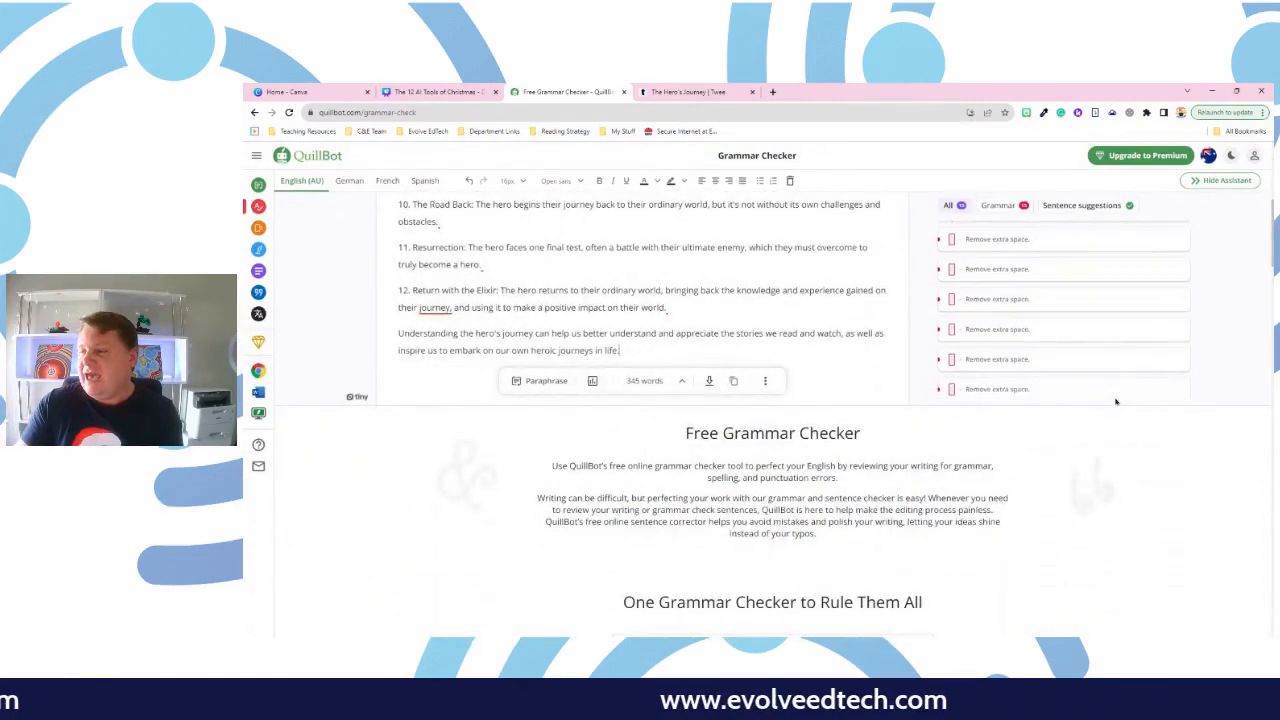
pyautogui.scroll(5, 1116, 400)
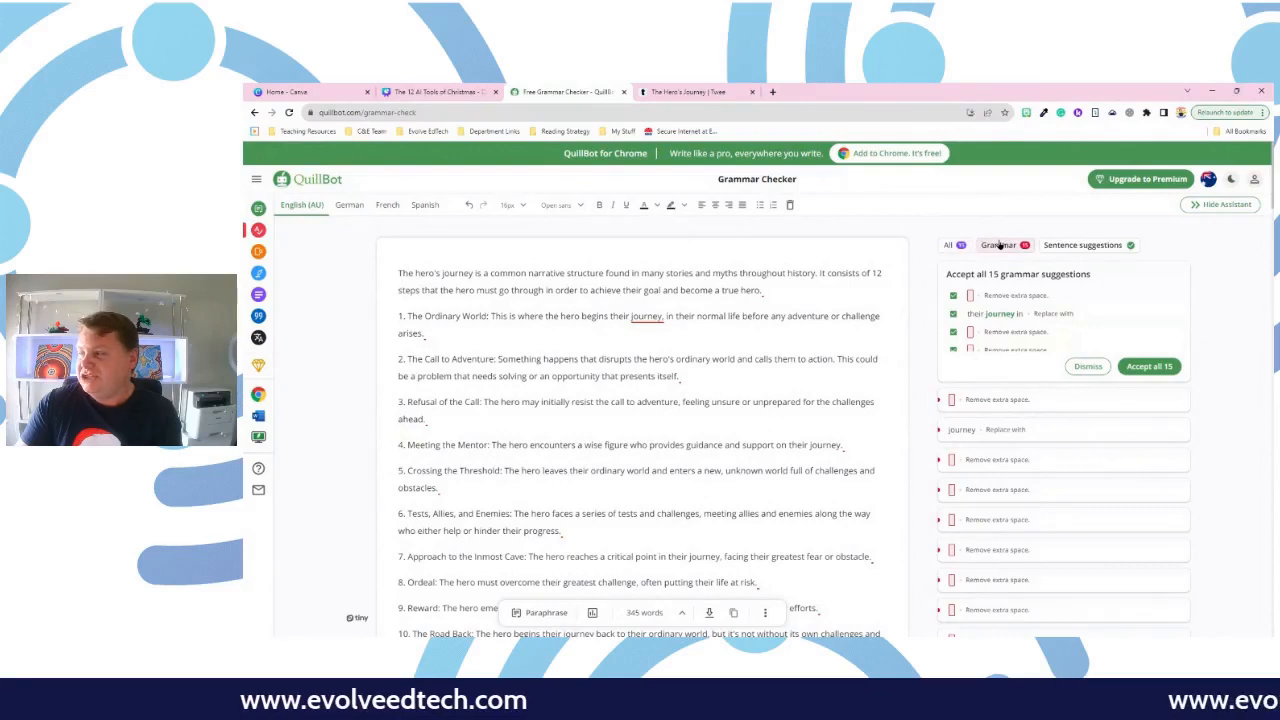
pyautogui.click(1092, 246)
pyautogui.click(951, 246)
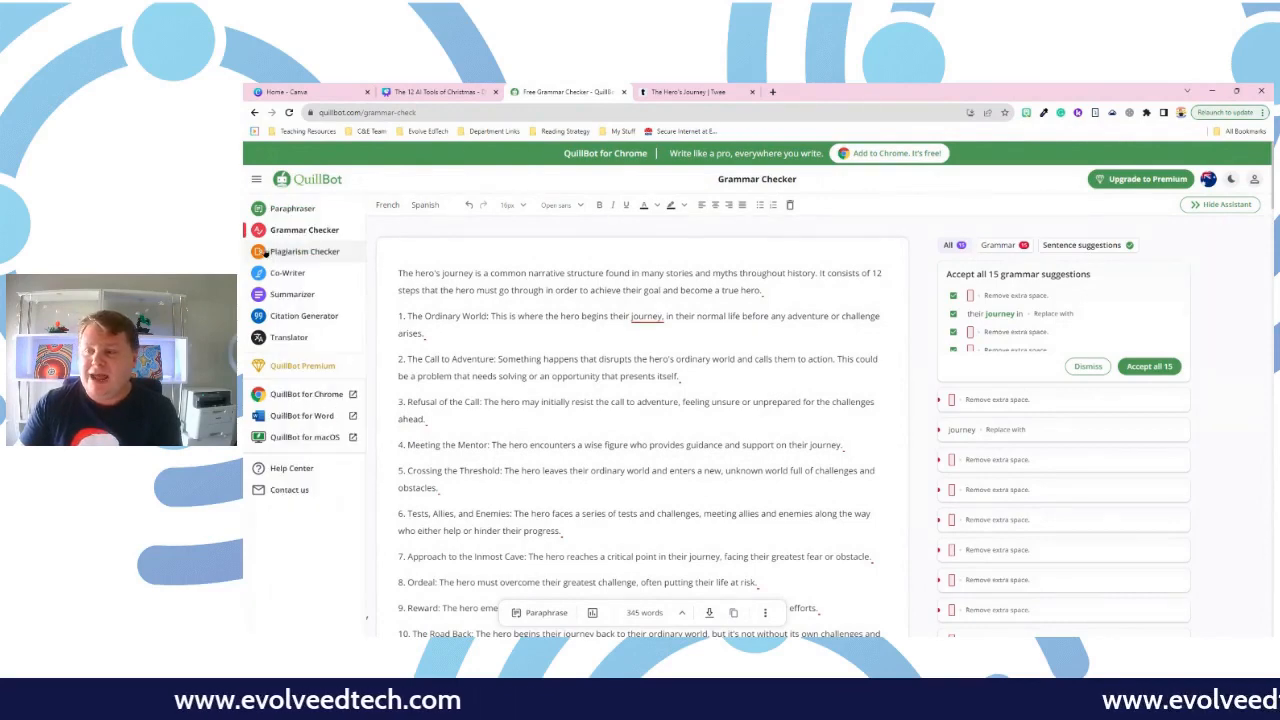
# Step: Open the Plagiarism Checker and read through its features, scan limits and report steps
pyautogui.click(265, 251)
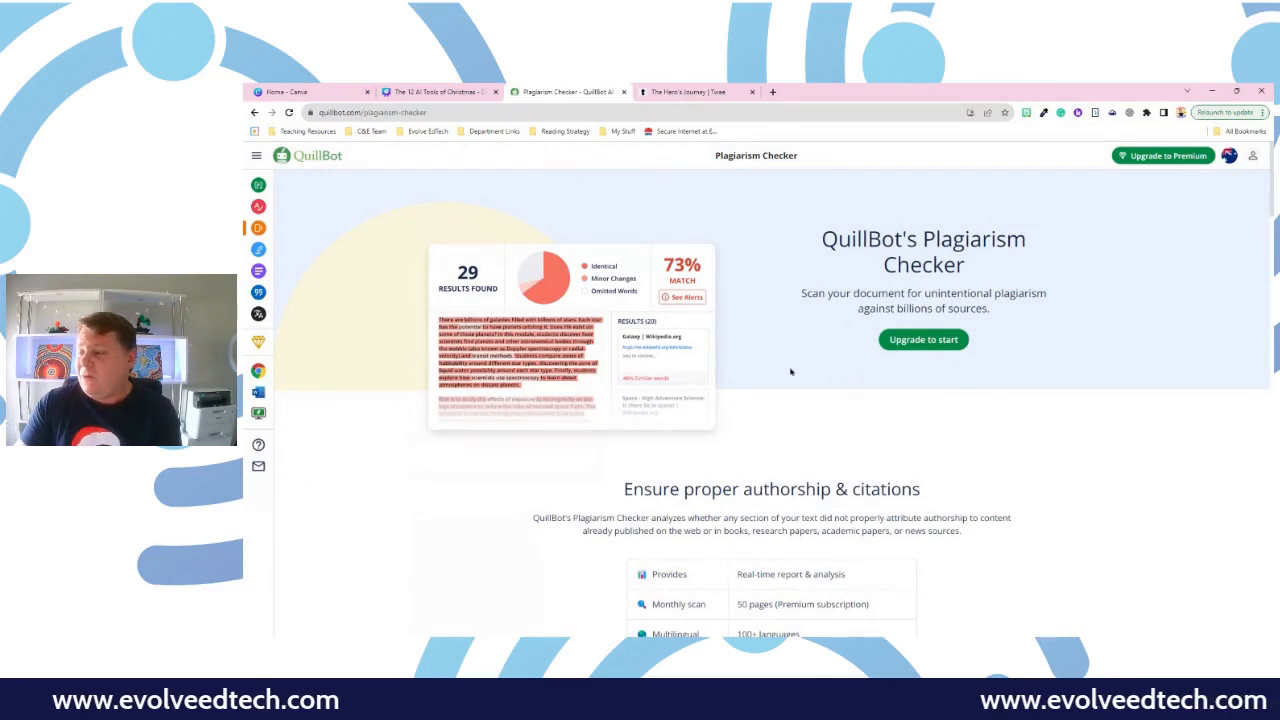
pyautogui.scroll(-2, 790, 372)
pyautogui.scroll(-5, 790, 372)
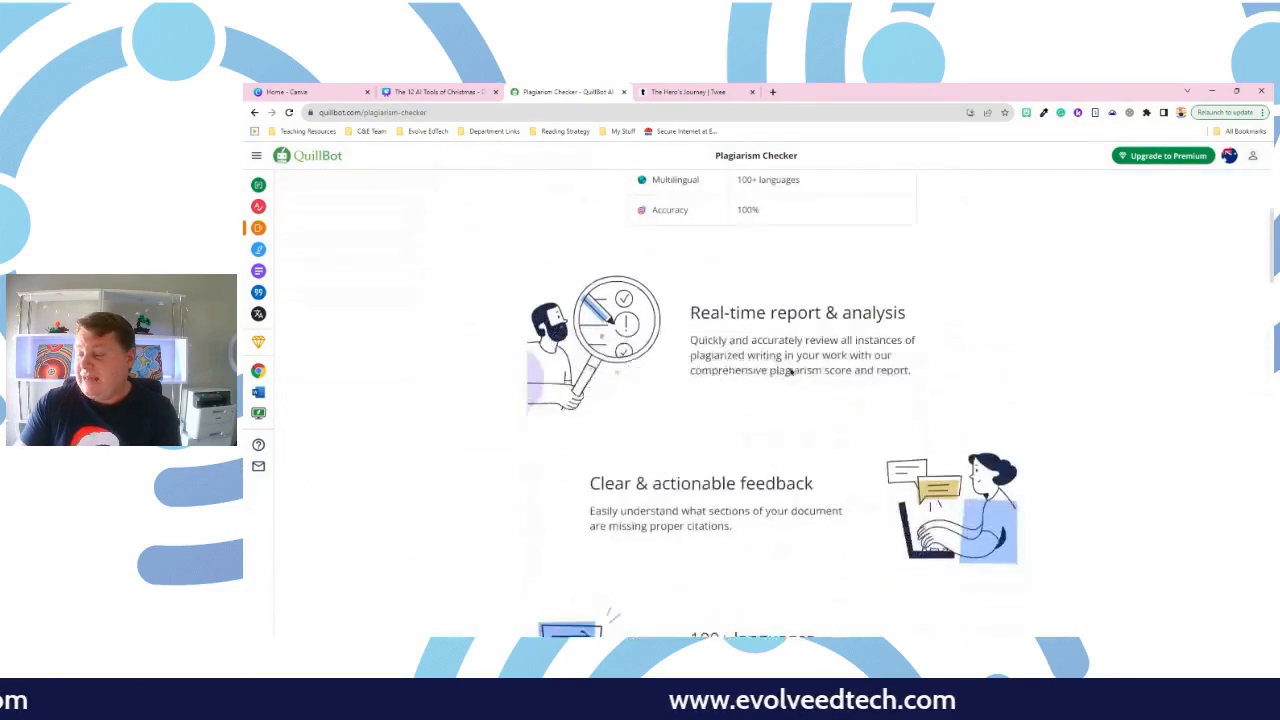
pyautogui.scroll(-6, 790, 372)
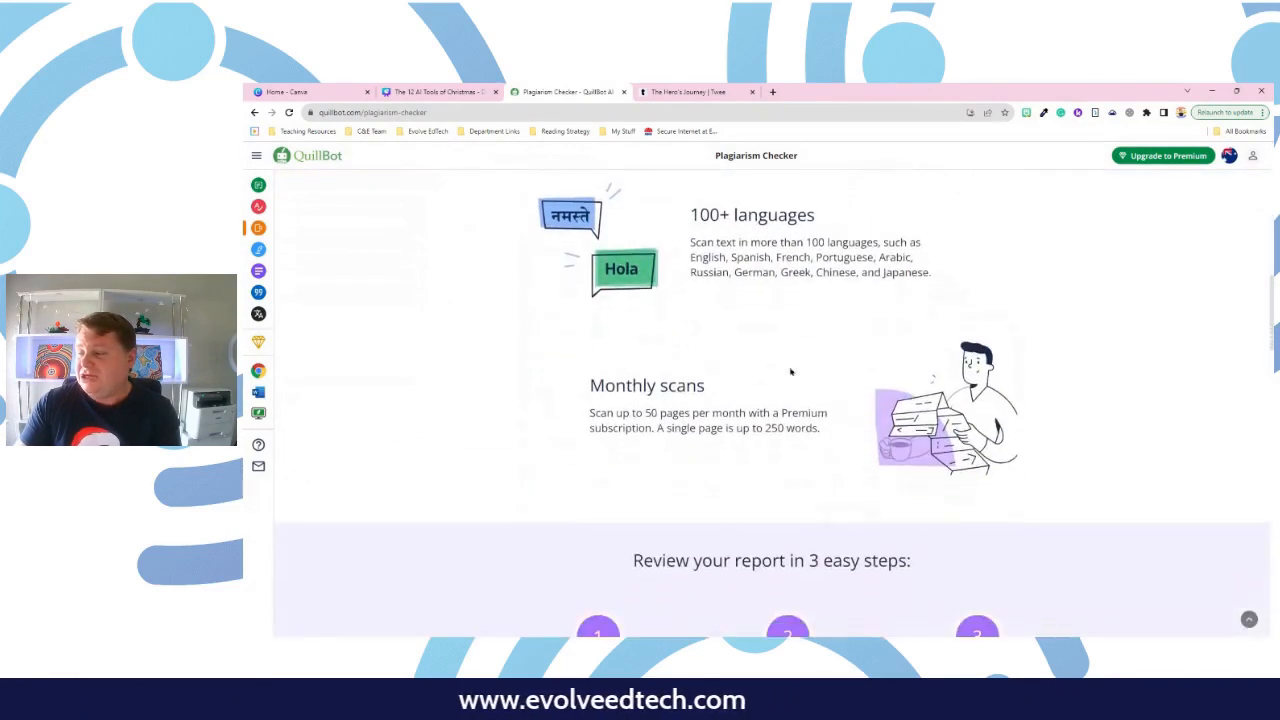
pyautogui.scroll(-4, 790, 372)
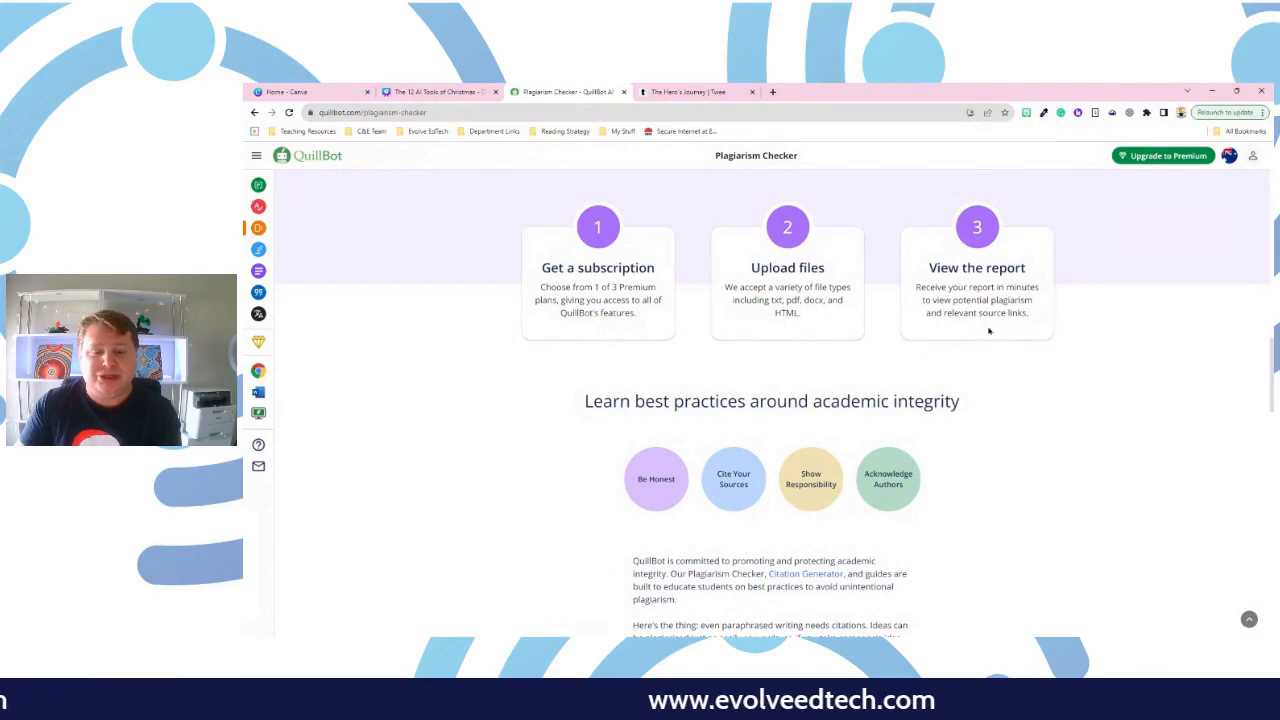
pyautogui.scroll(10, 988, 331)
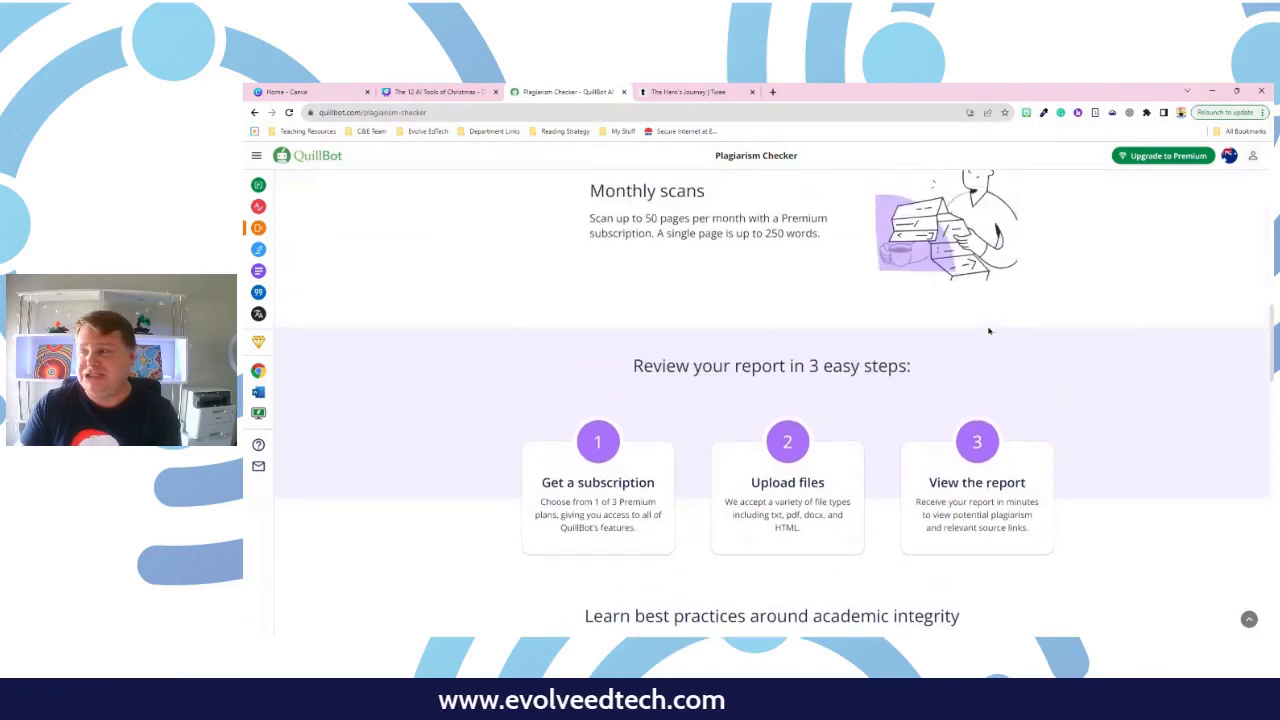
pyautogui.scroll(3, 988, 331)
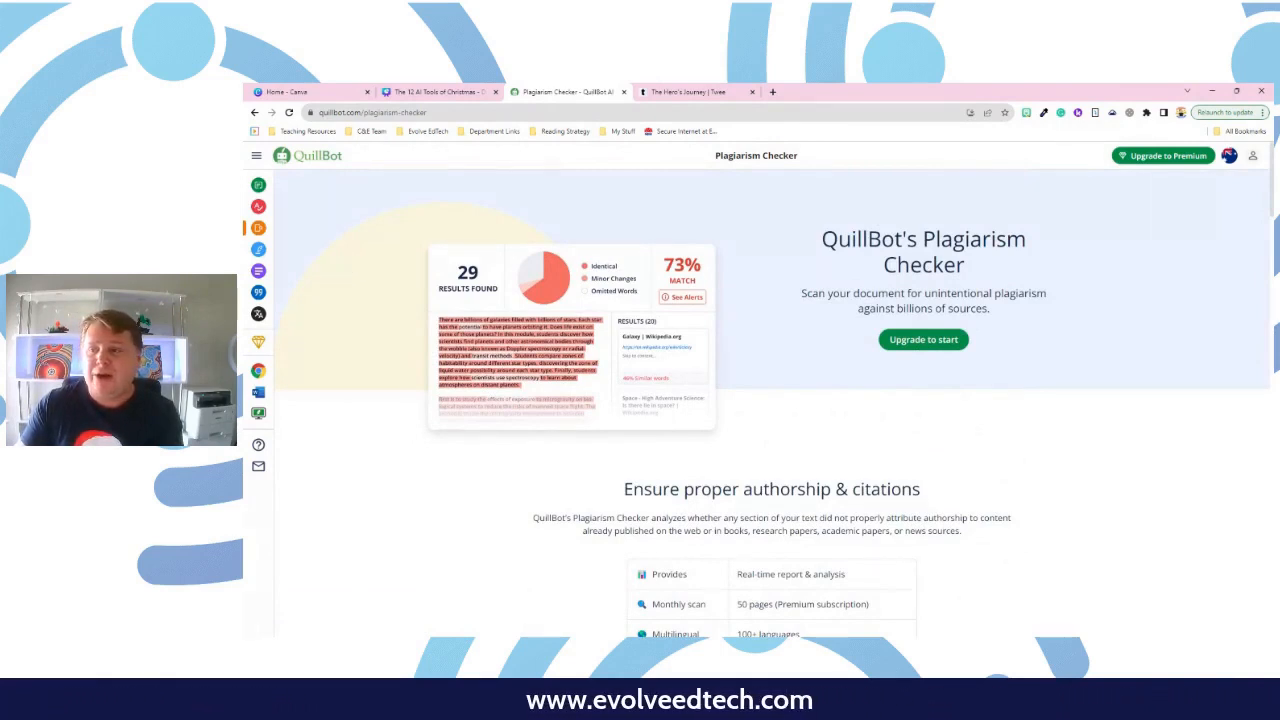
# Step: Open the Co-Writer and look at its file import options without importing anything
pyautogui.moveTo(258, 253)
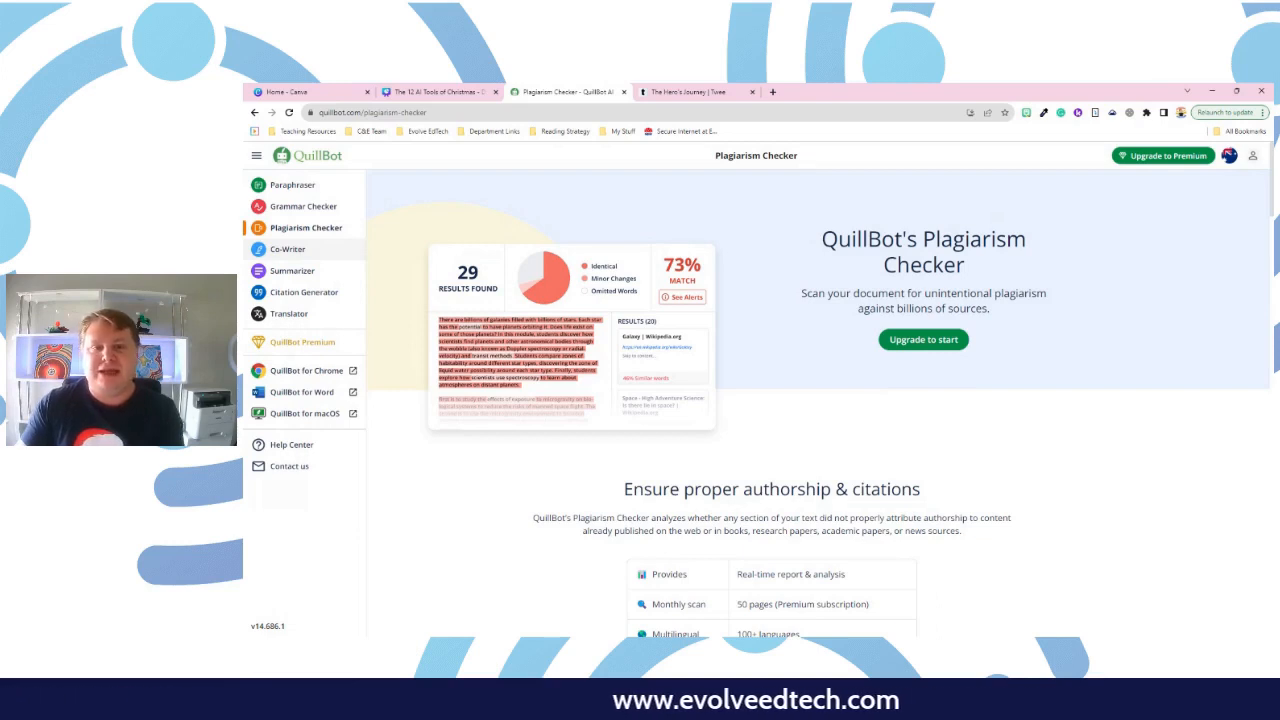
pyautogui.click(285, 249)
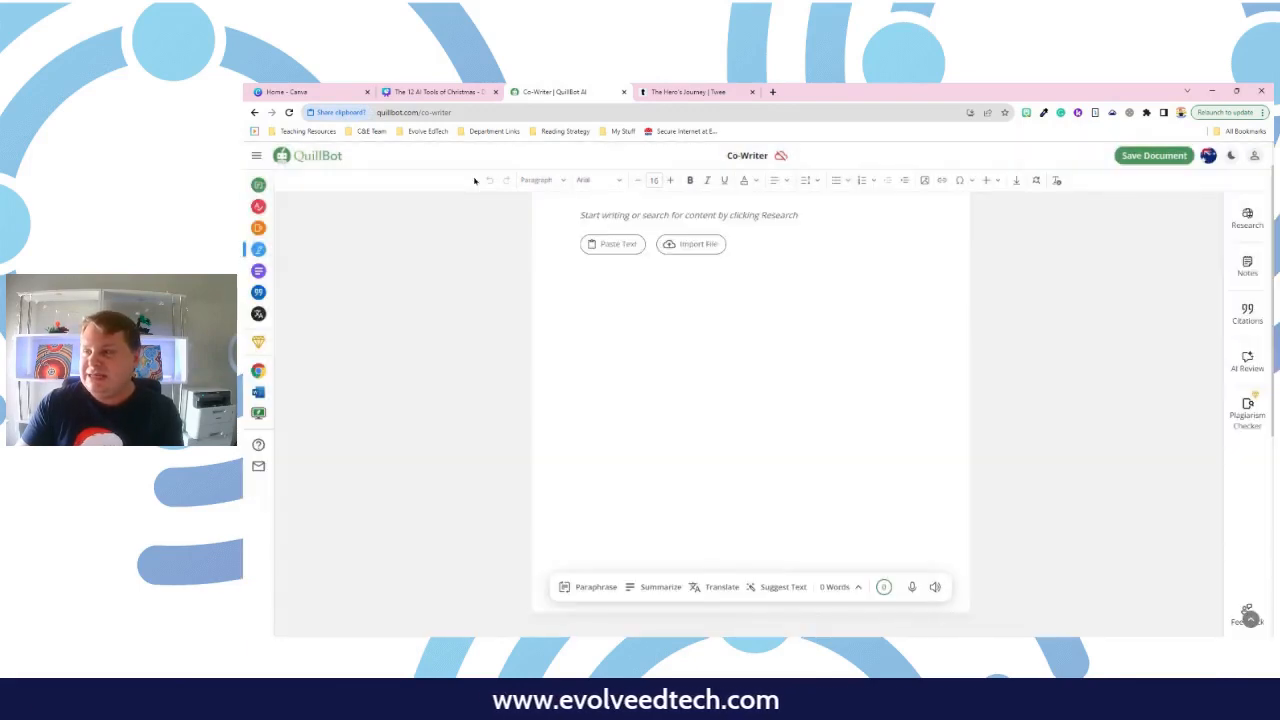
pyautogui.click(691, 244)
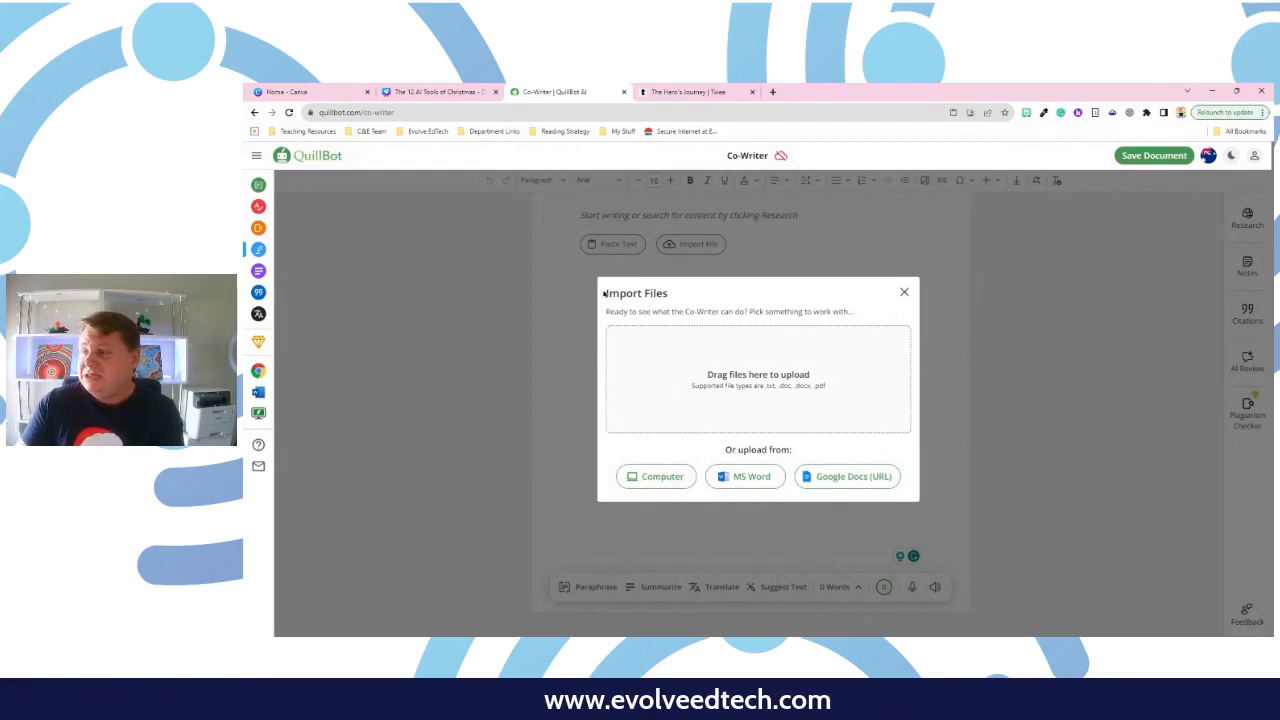
pyautogui.click(905, 293)
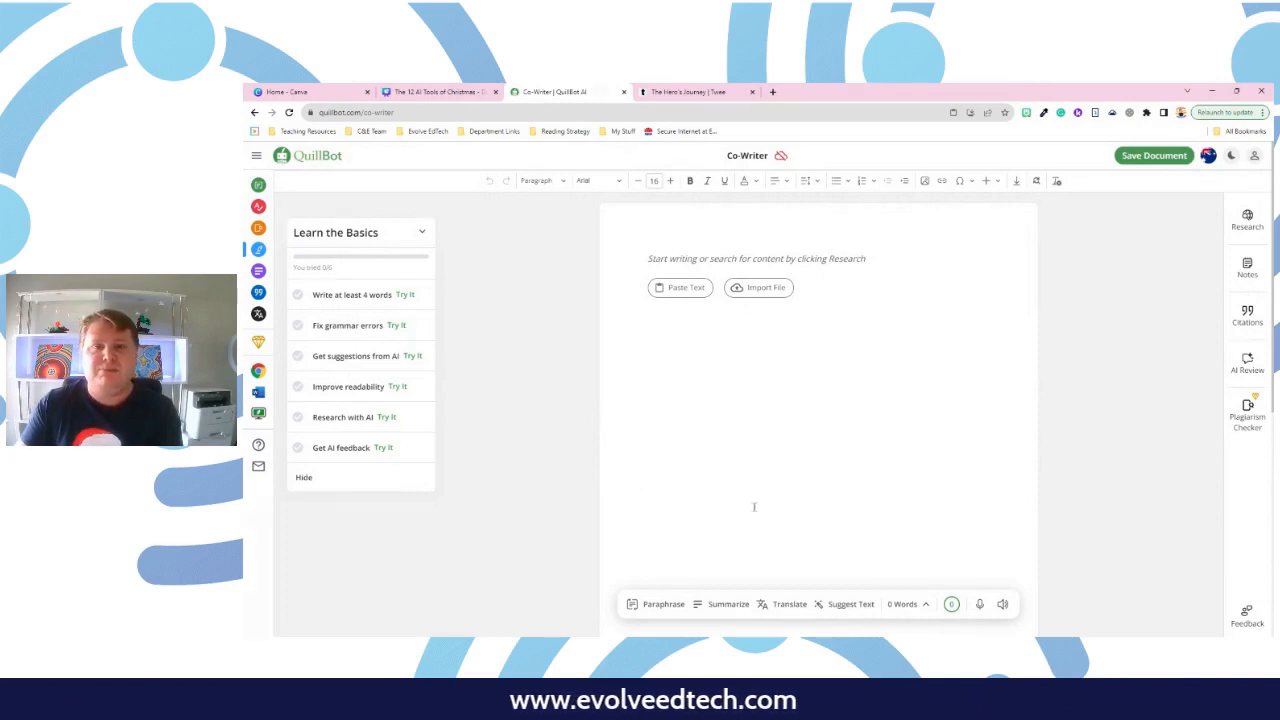
# Step: Open the Summarizer tool
pyautogui.moveTo(260, 300)
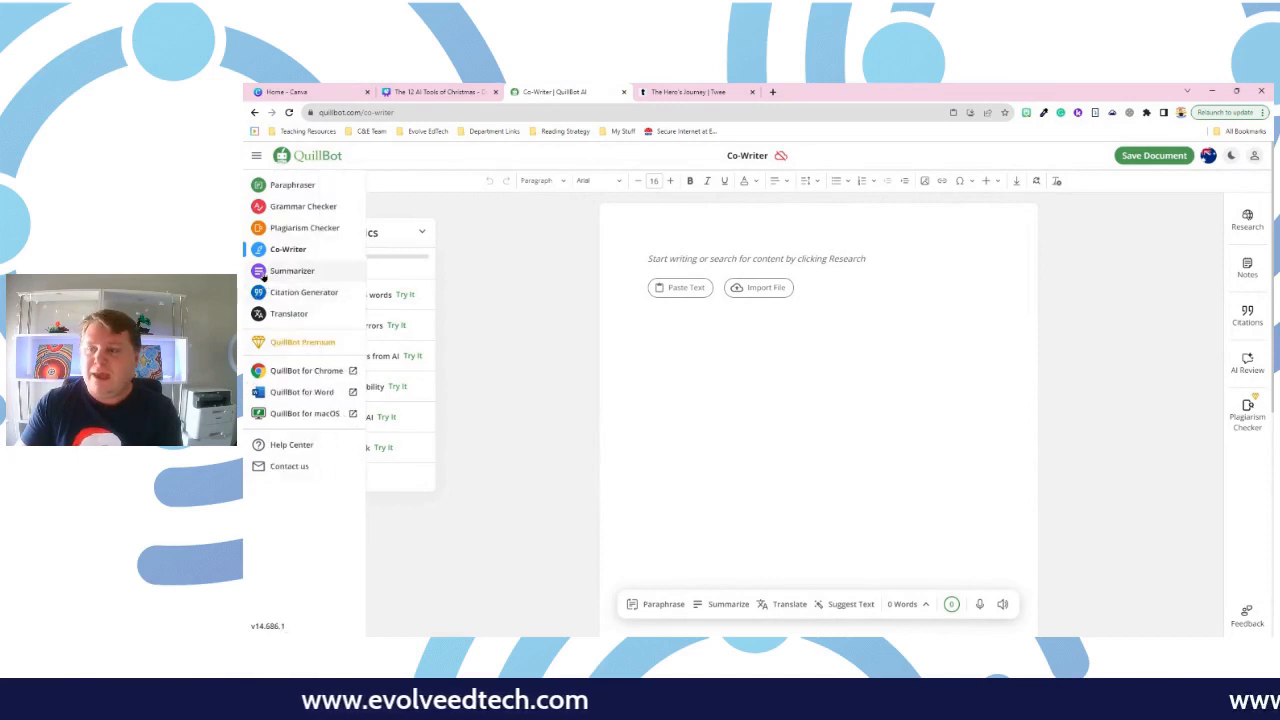
pyautogui.click(288, 271)
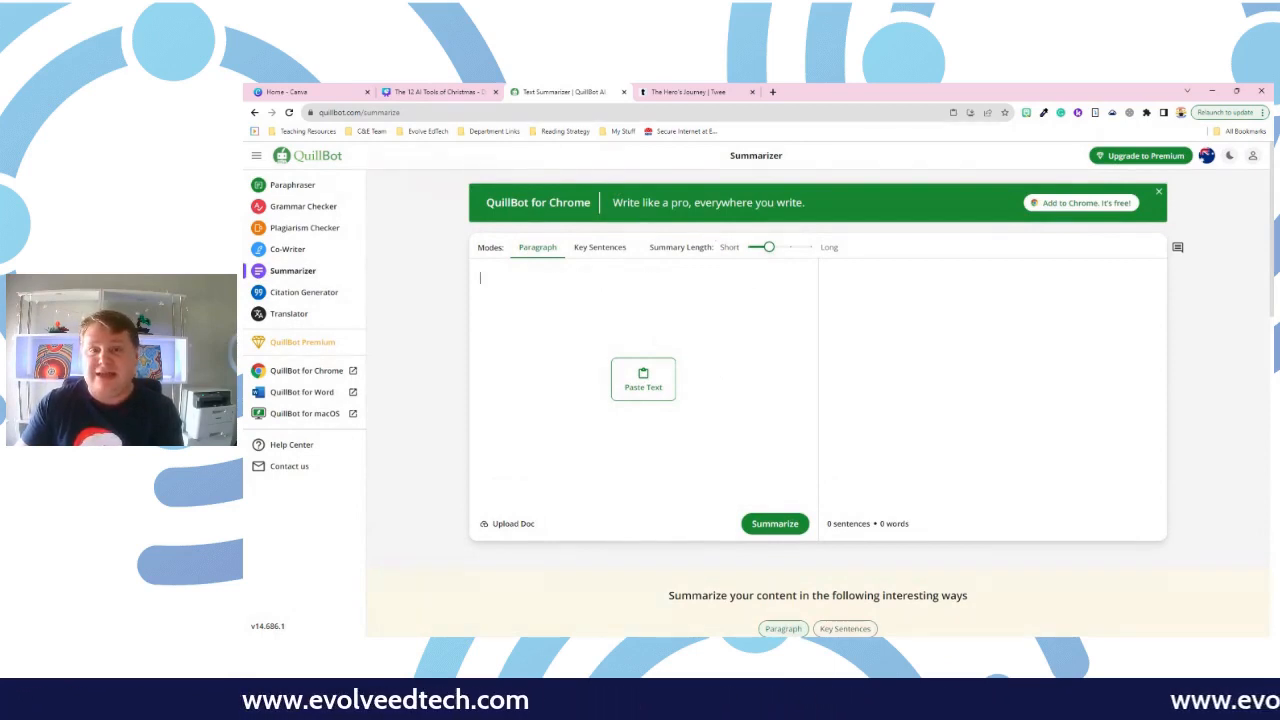
# Step: Paste the hero's journey text and summarize it in Paragraph mode, and regenerate the summary with a longer summary length
pyautogui.click(632, 394)
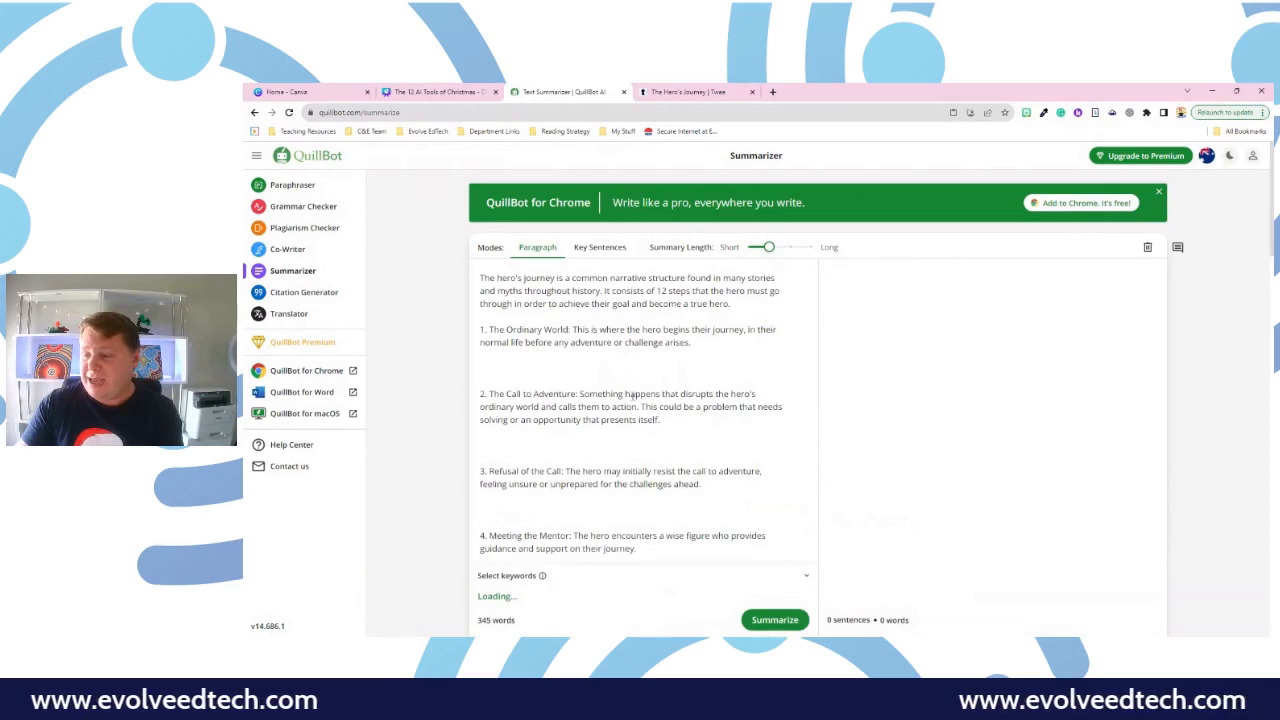
pyautogui.scroll(-10, 632, 394)
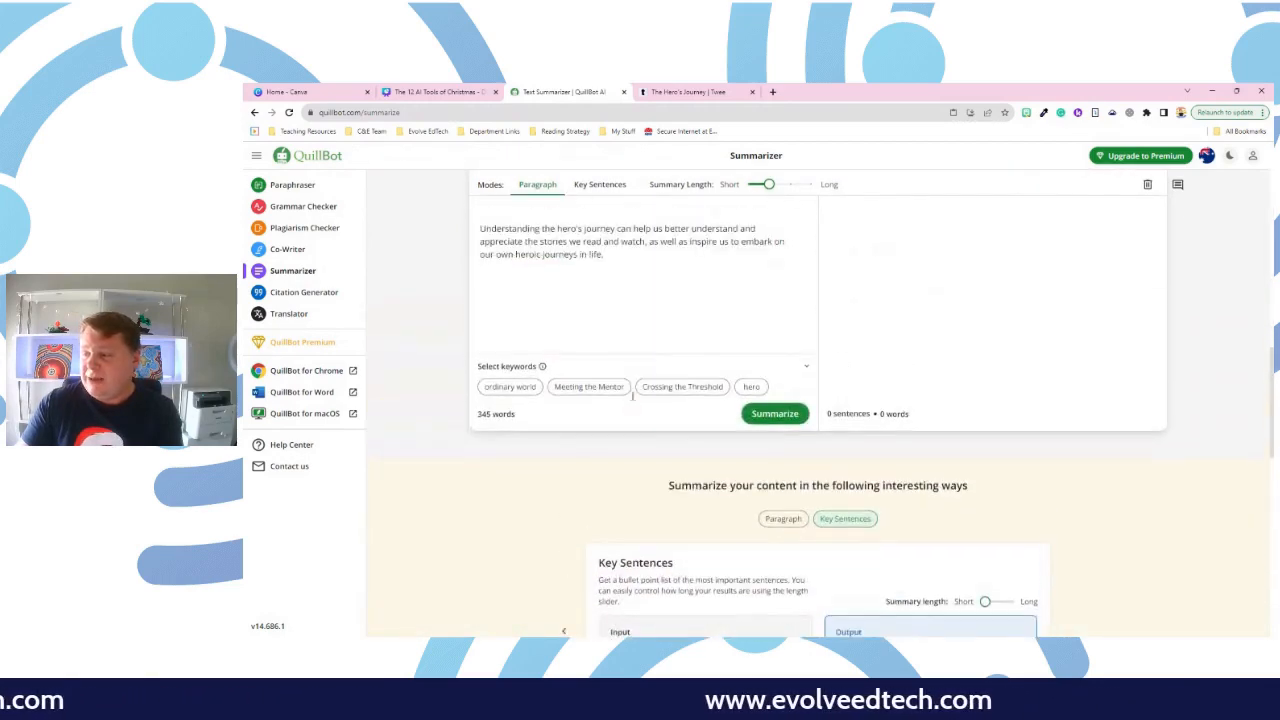
pyautogui.scroll(15, 632, 394)
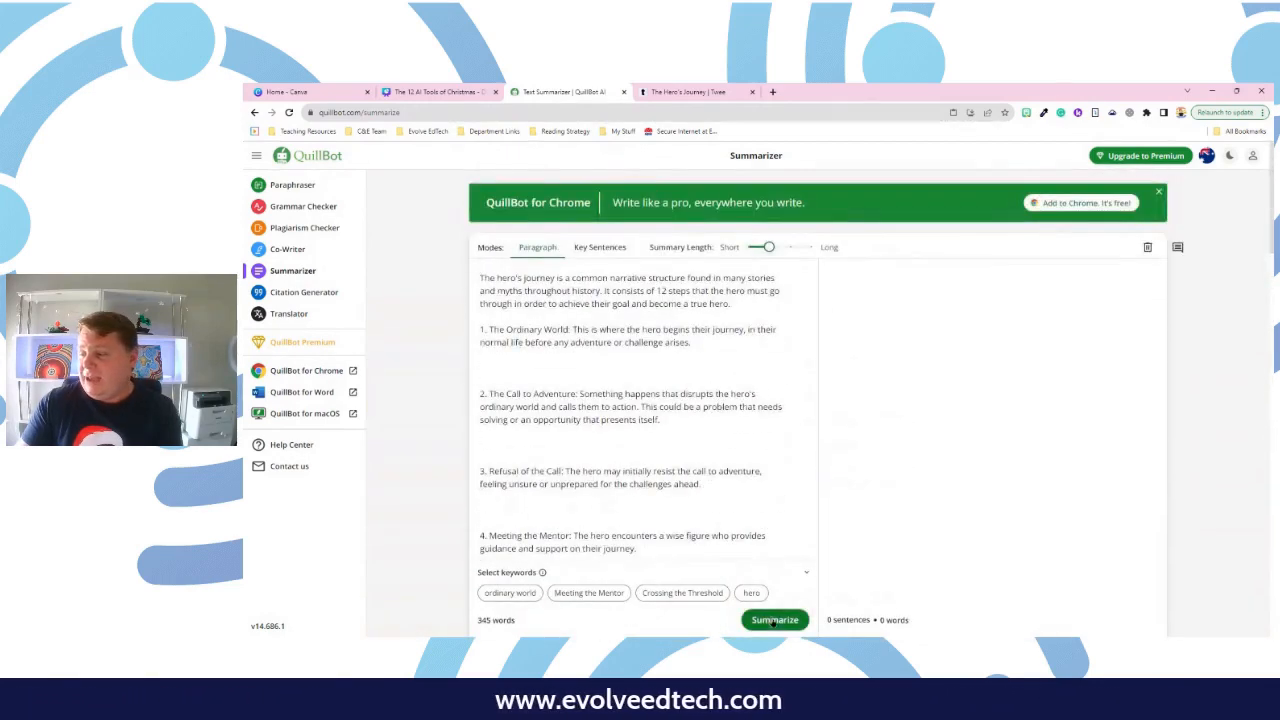
pyautogui.click(775, 620)
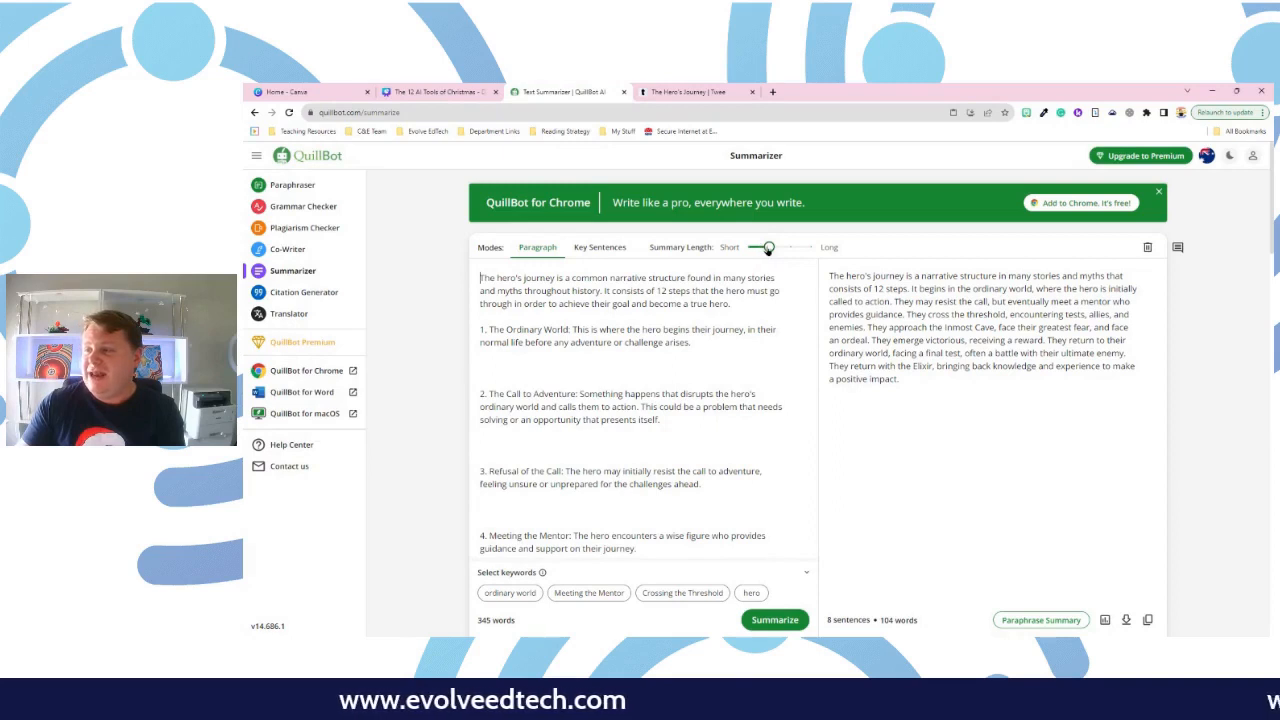
pyautogui.click(790, 248)
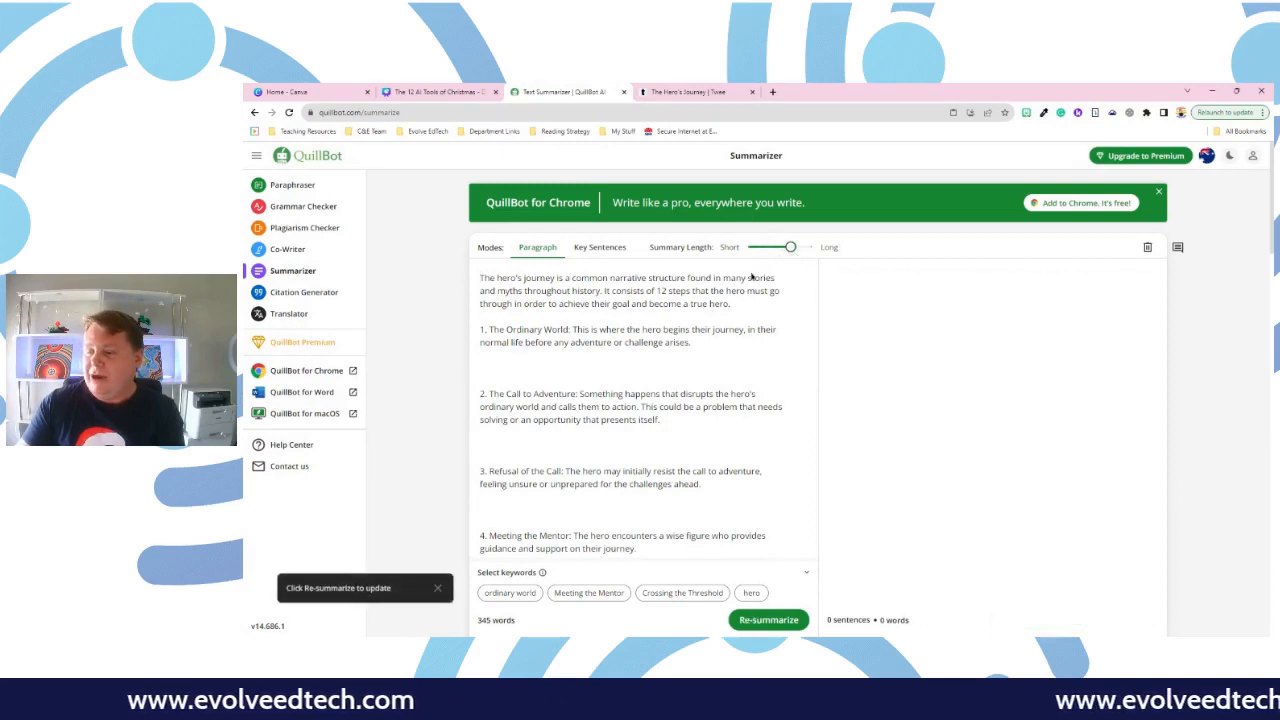
pyautogui.click(762, 619)
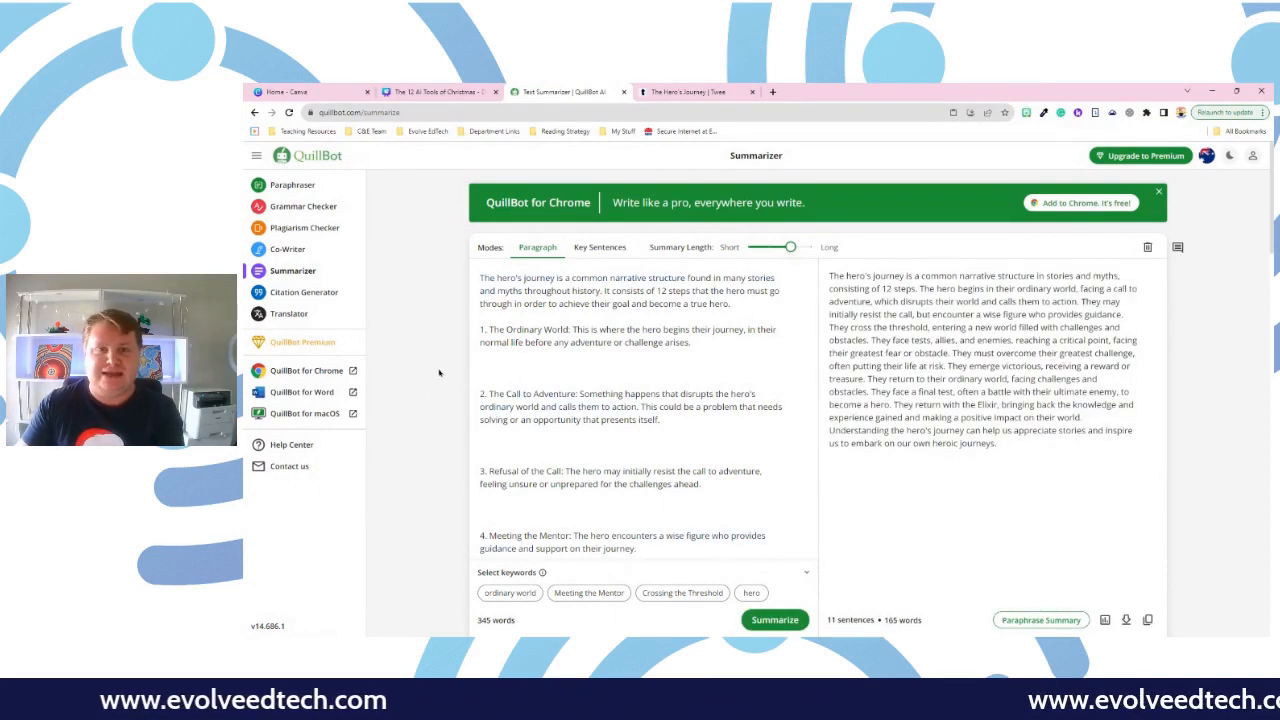
# Step: Open the Citation Generator and look through its journal article, book and other source types without citing anything
pyautogui.click(333, 296)
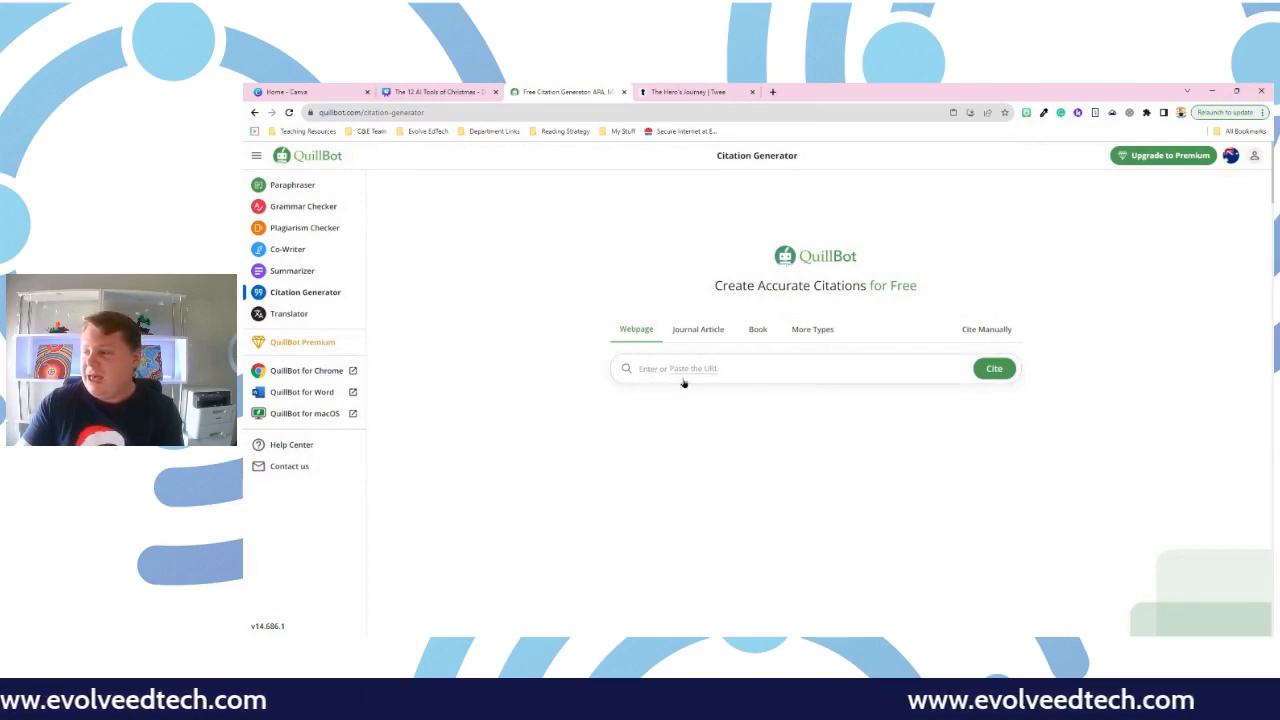
pyautogui.click(700, 330)
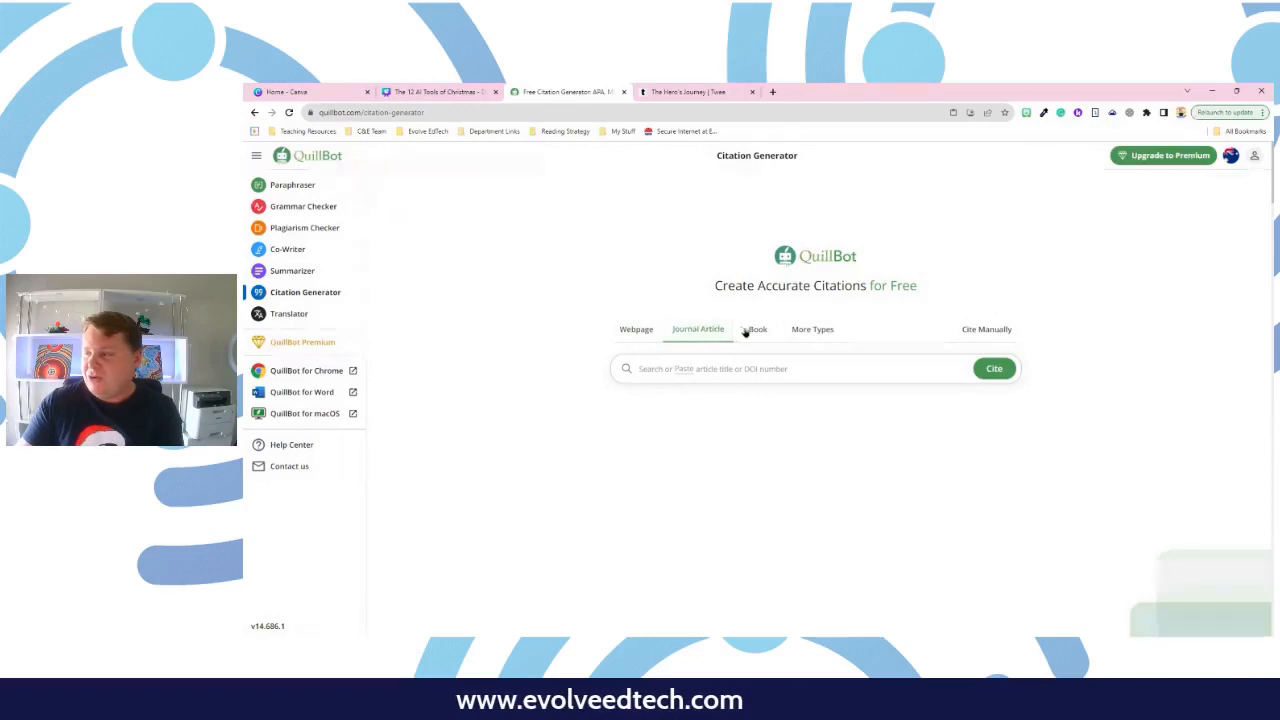
pyautogui.click(813, 330)
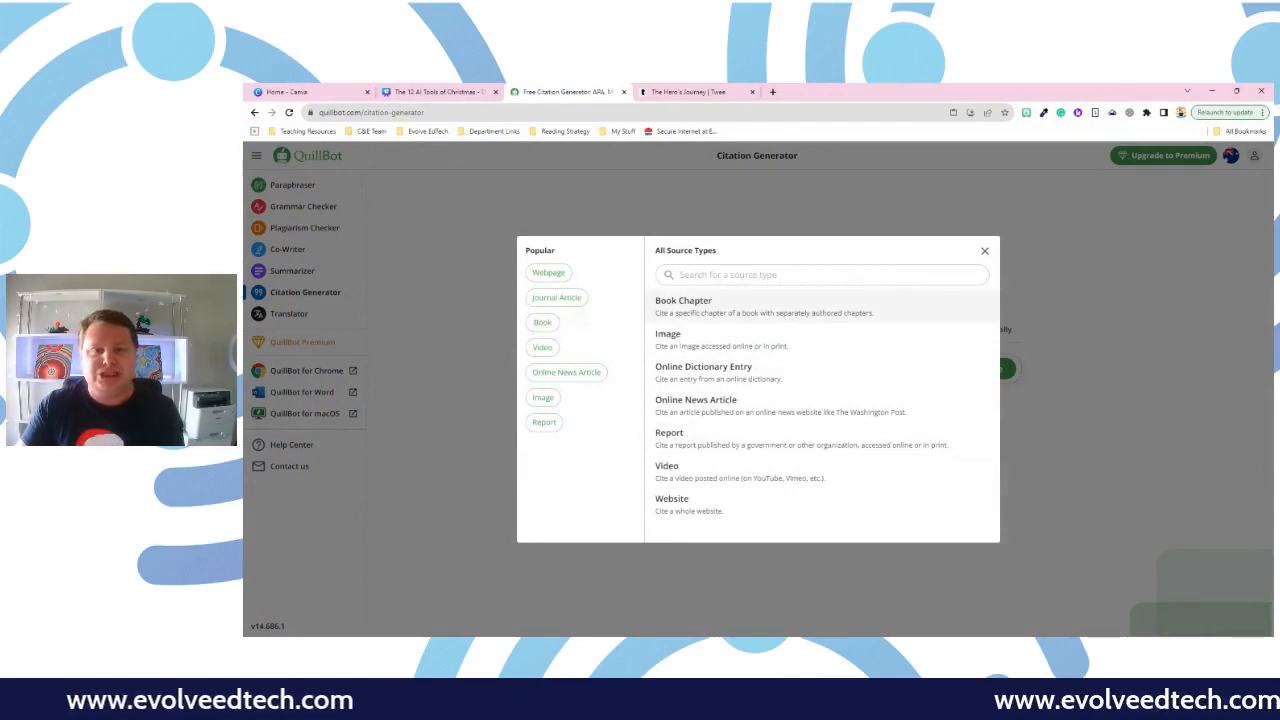
pyautogui.click(985, 251)
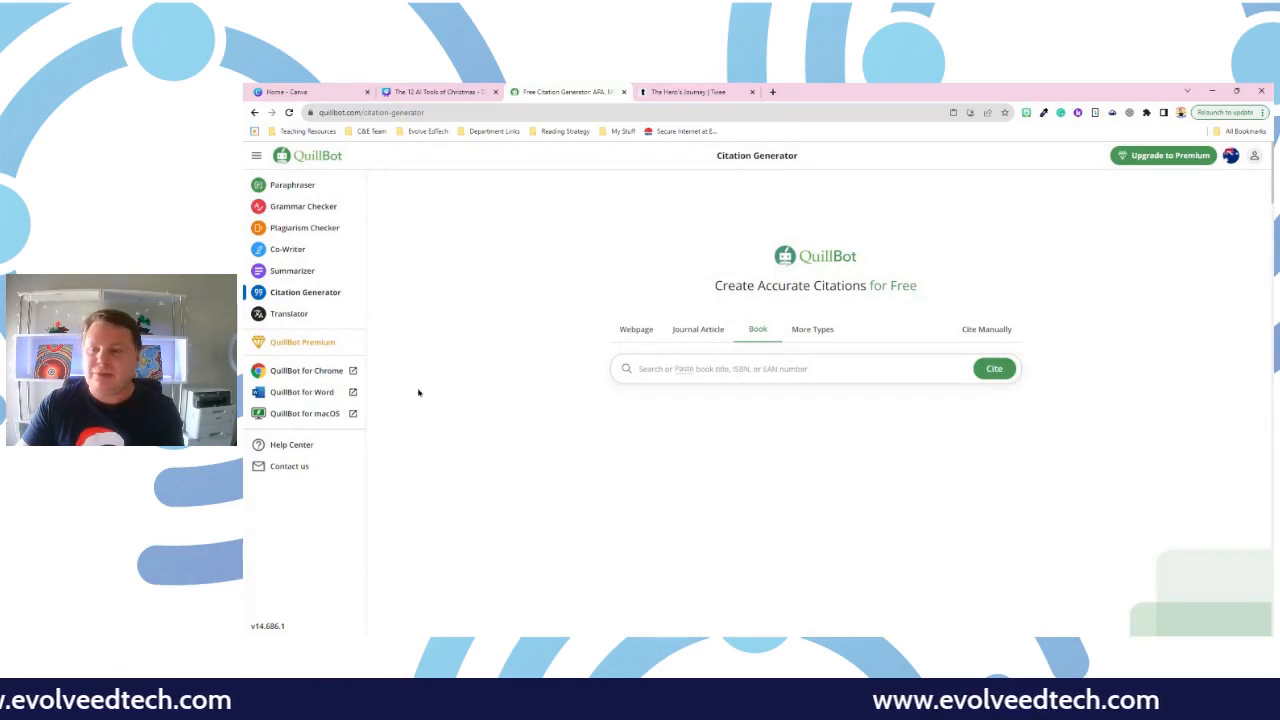
# Step: Paste the hero's journey text into the Translator, translate it into Japanese and read through the translation
pyautogui.click(305, 315)
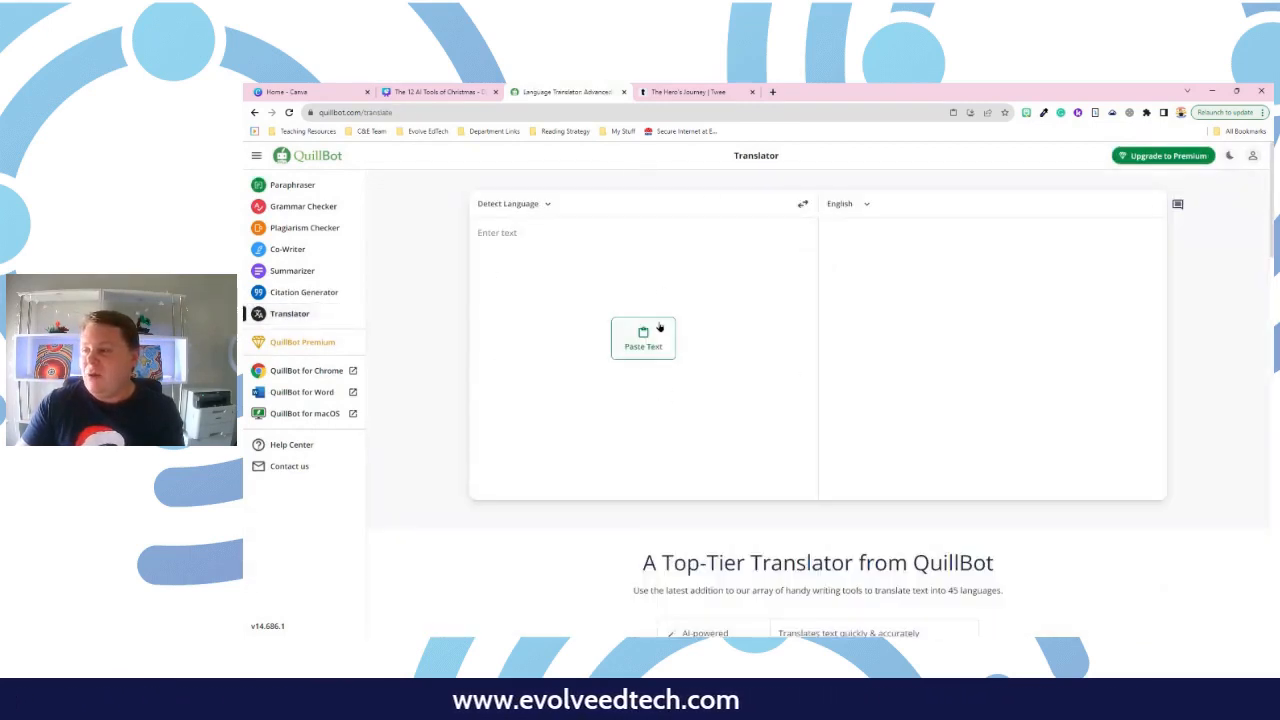
pyautogui.click(657, 337)
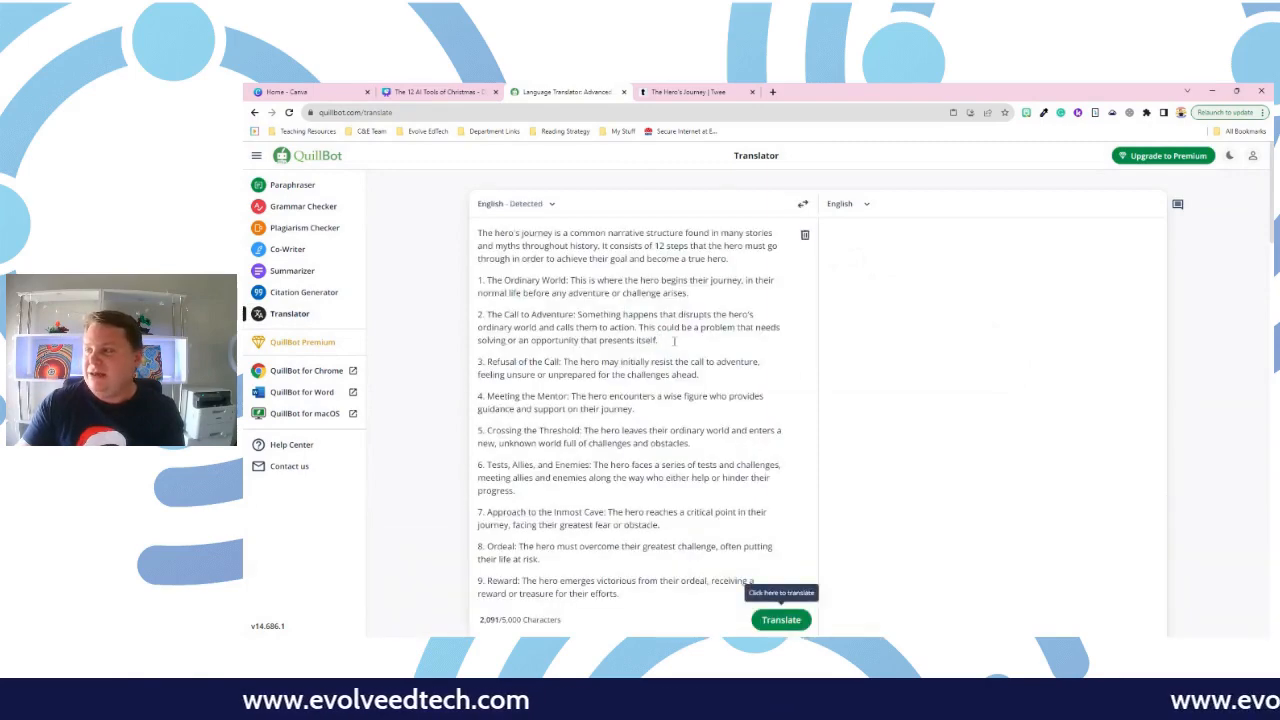
pyautogui.scroll(-3, 648, 440)
pyautogui.scroll(3, 648, 440)
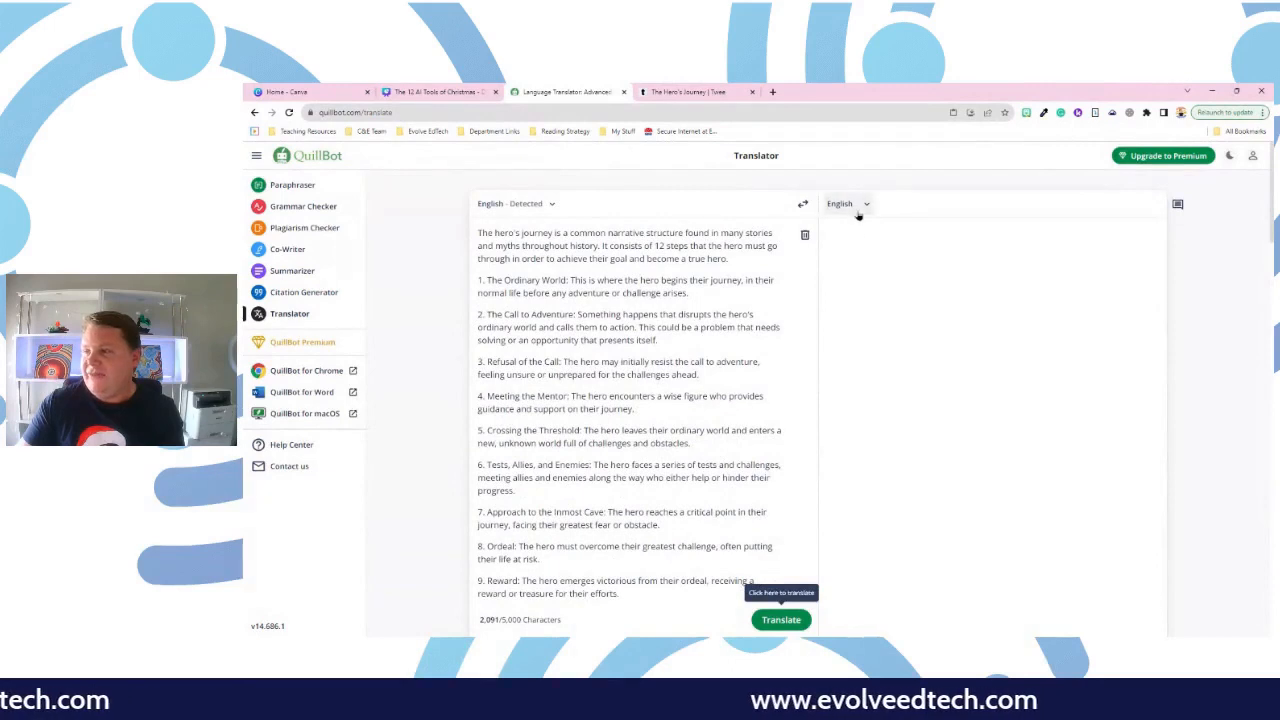
pyautogui.click(857, 207)
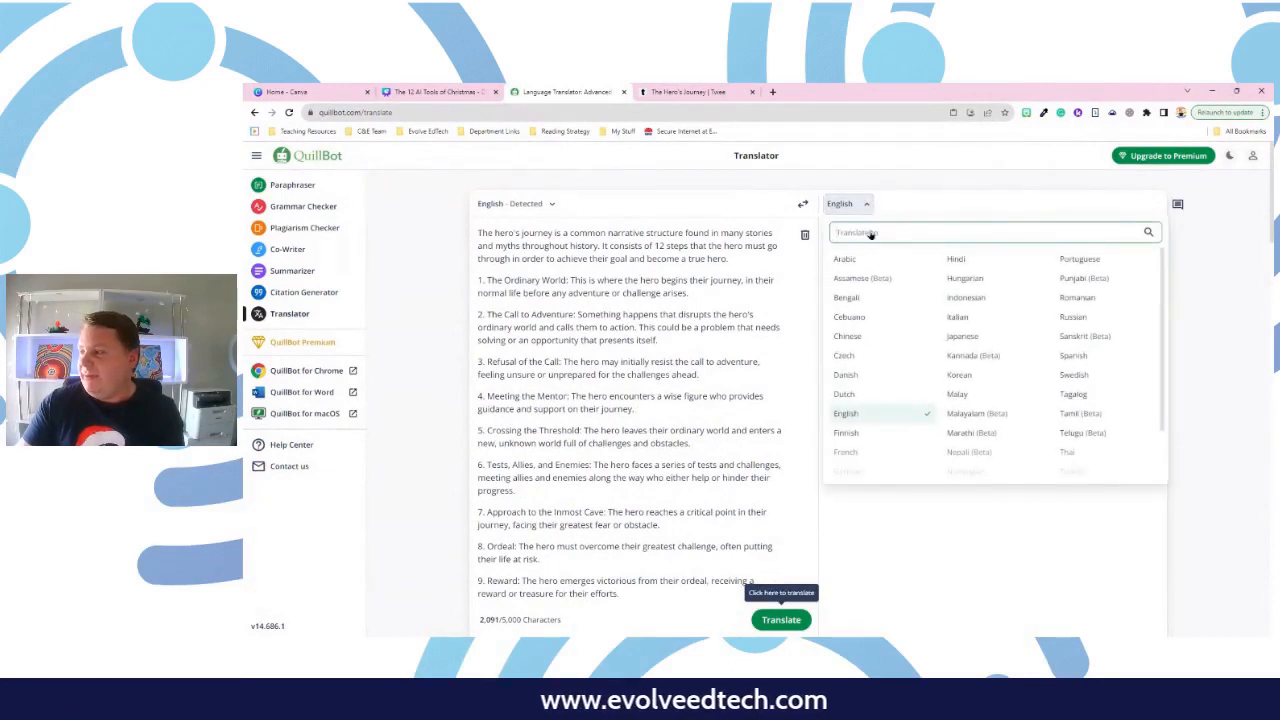
pyautogui.click(962, 336)
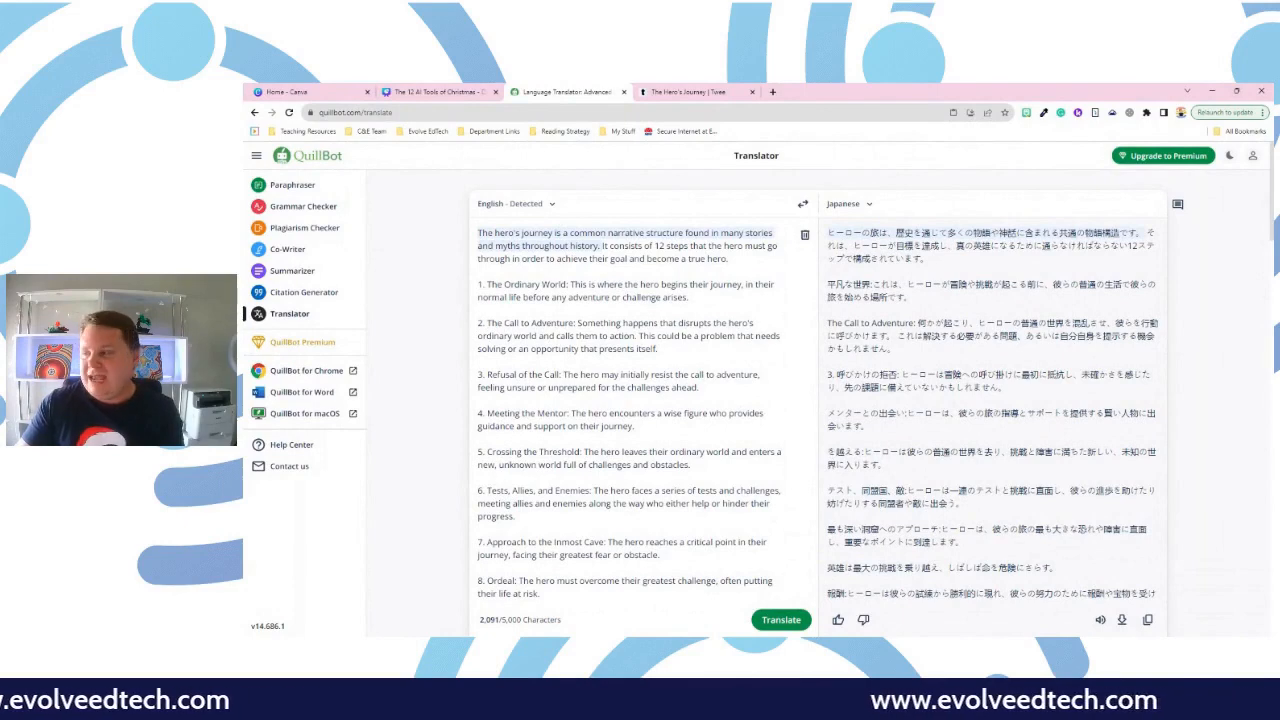
pyautogui.scroll(-4, 627, 400)
pyautogui.scroll(-5, 1149, 518)
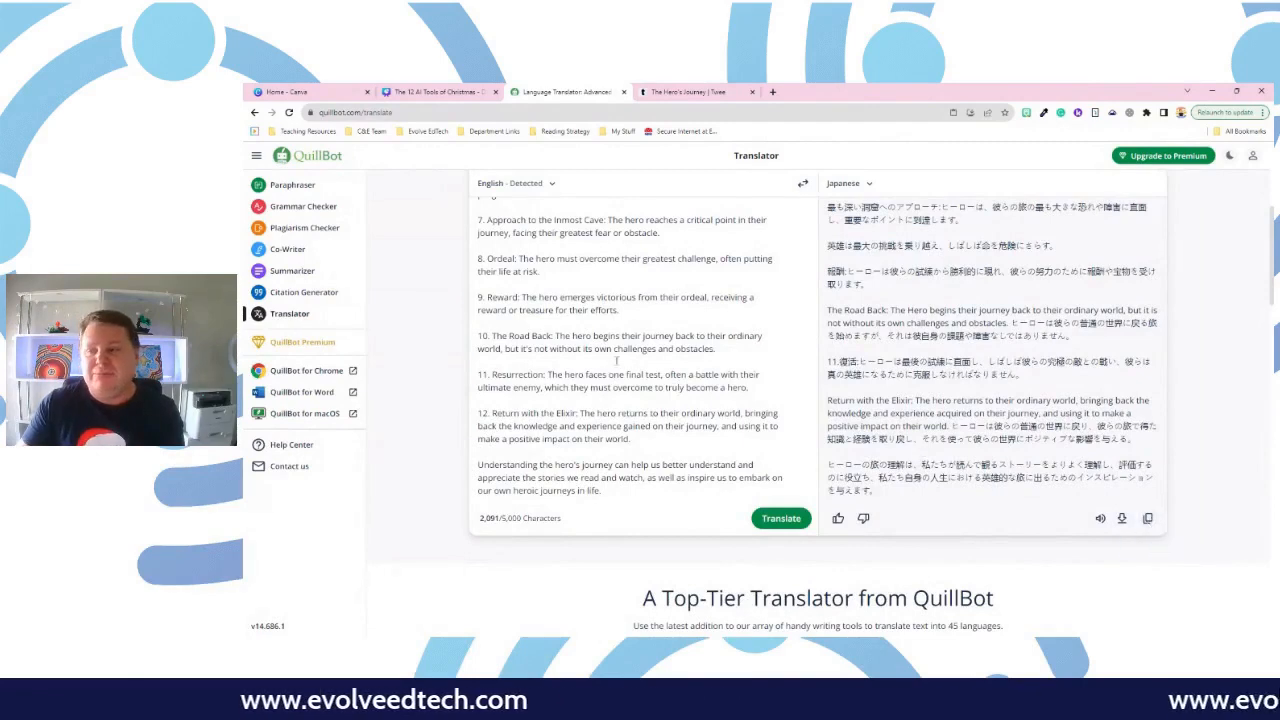
pyautogui.scroll(10, 617, 361)
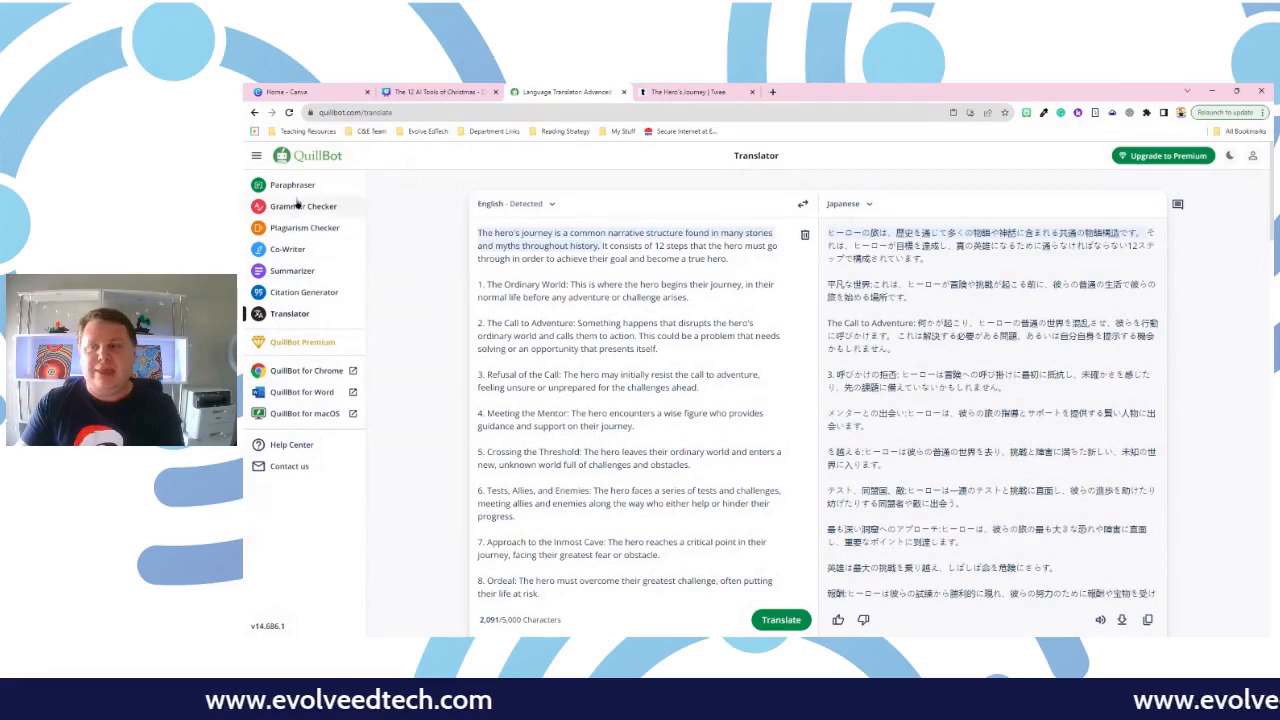
# Step: Return to the QuillBot home page and read through the Paraphraser's features, integrations, modes and related tools
pyautogui.click(313, 159)
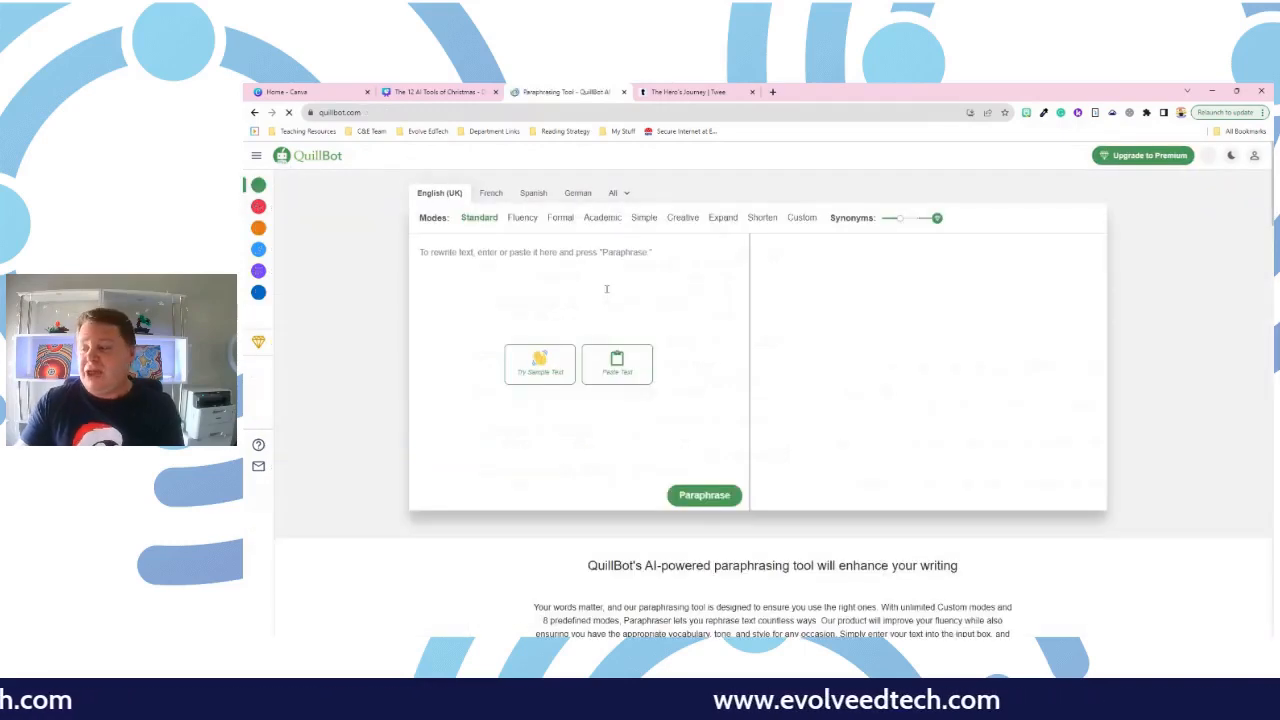
pyautogui.scroll(-2, 606, 289)
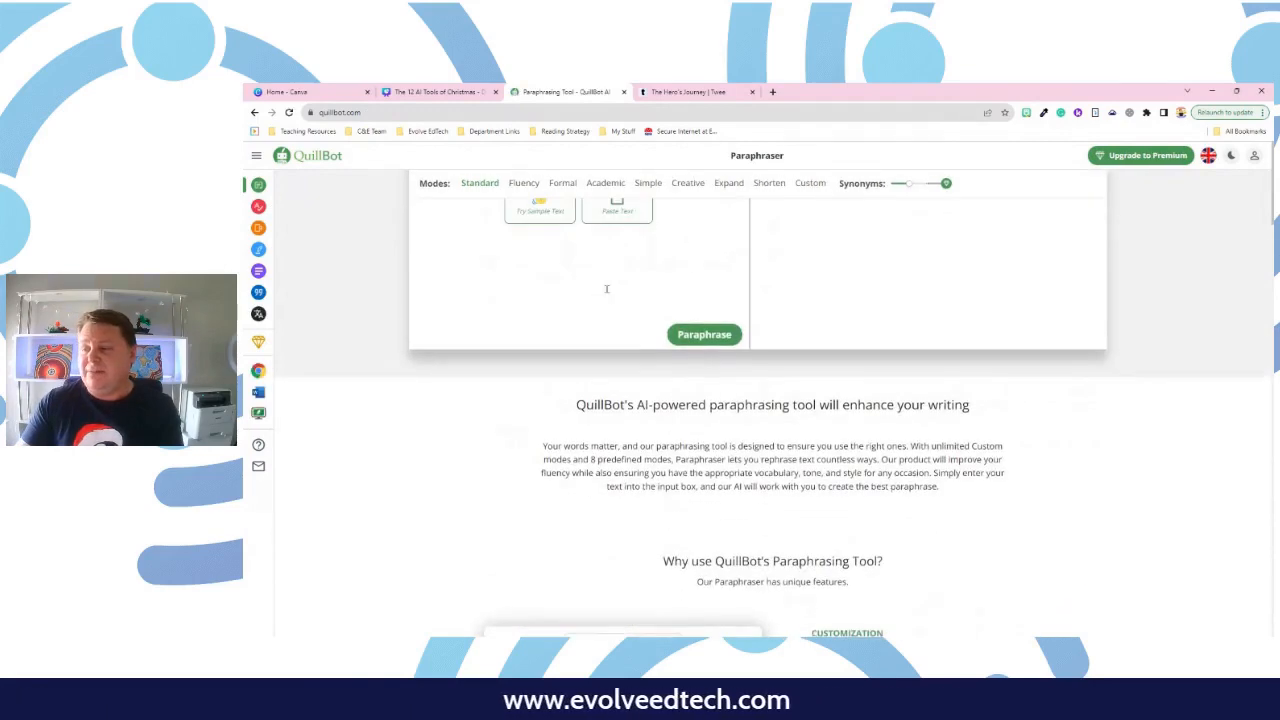
pyautogui.scroll(-2, 606, 289)
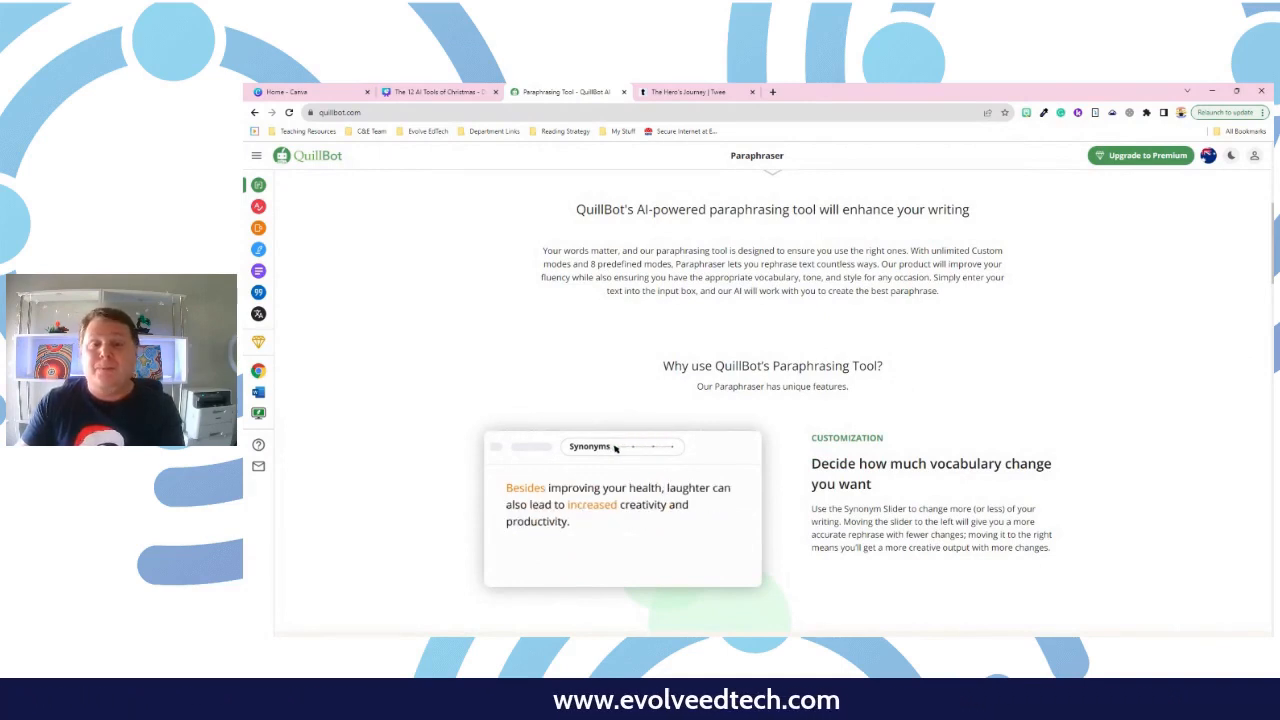
pyautogui.scroll(-3, 606, 294)
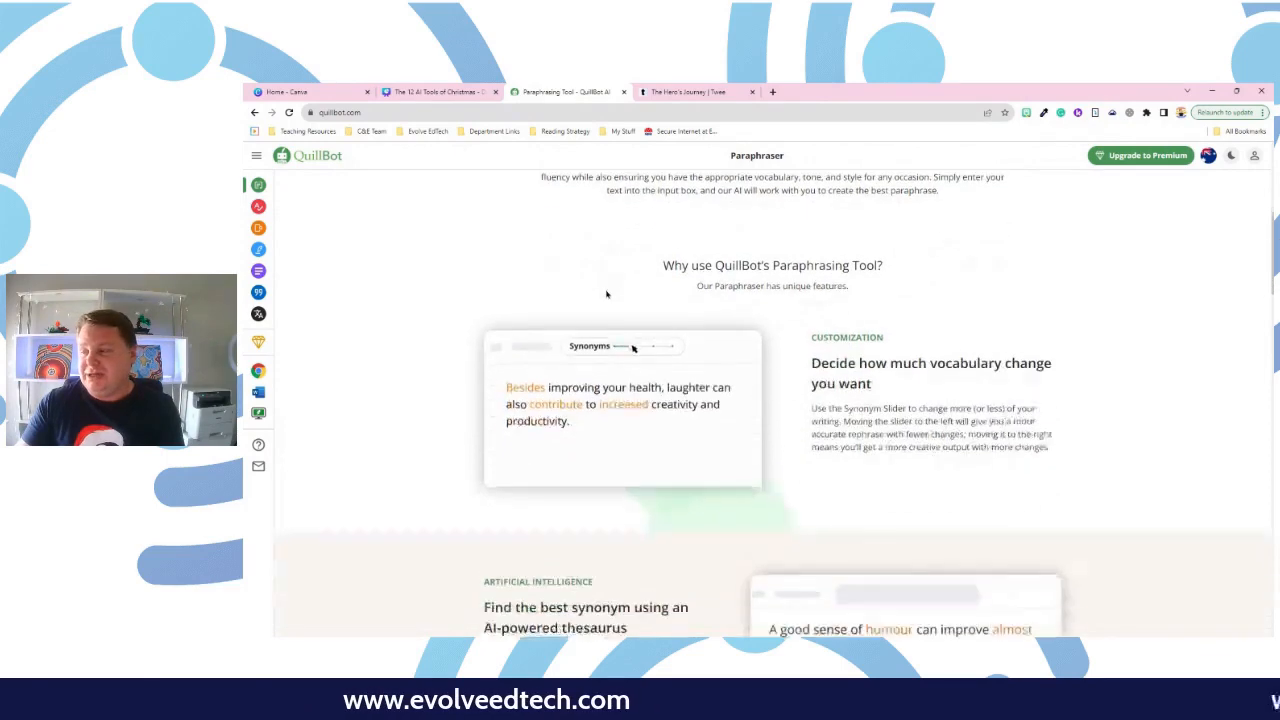
pyautogui.scroll(-5, 606, 294)
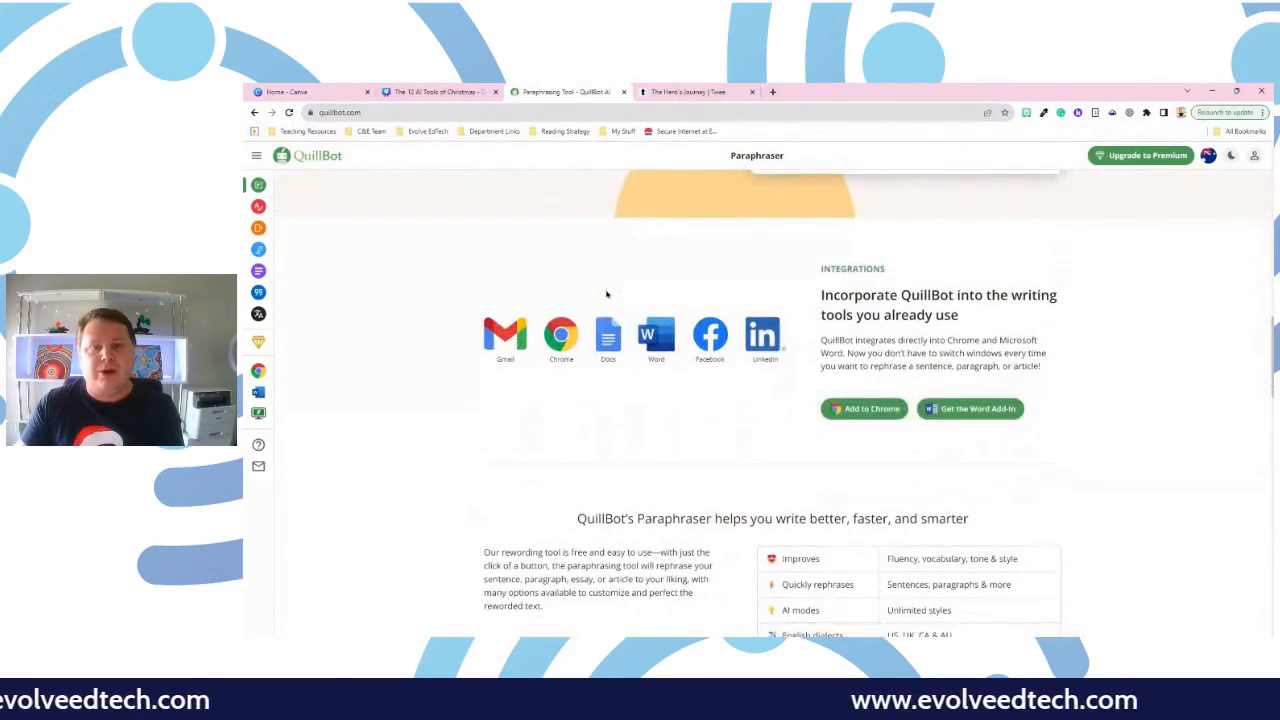
pyautogui.scroll(-4, 606, 294)
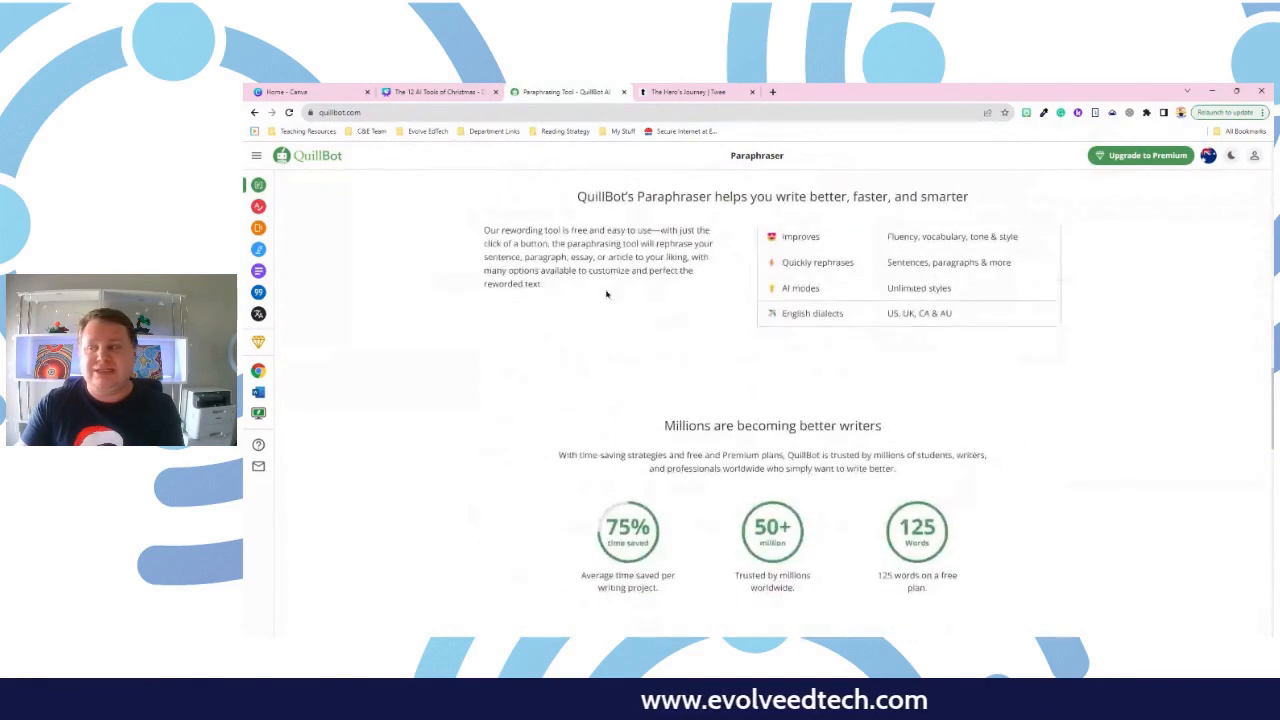
pyautogui.scroll(-8, 606, 294)
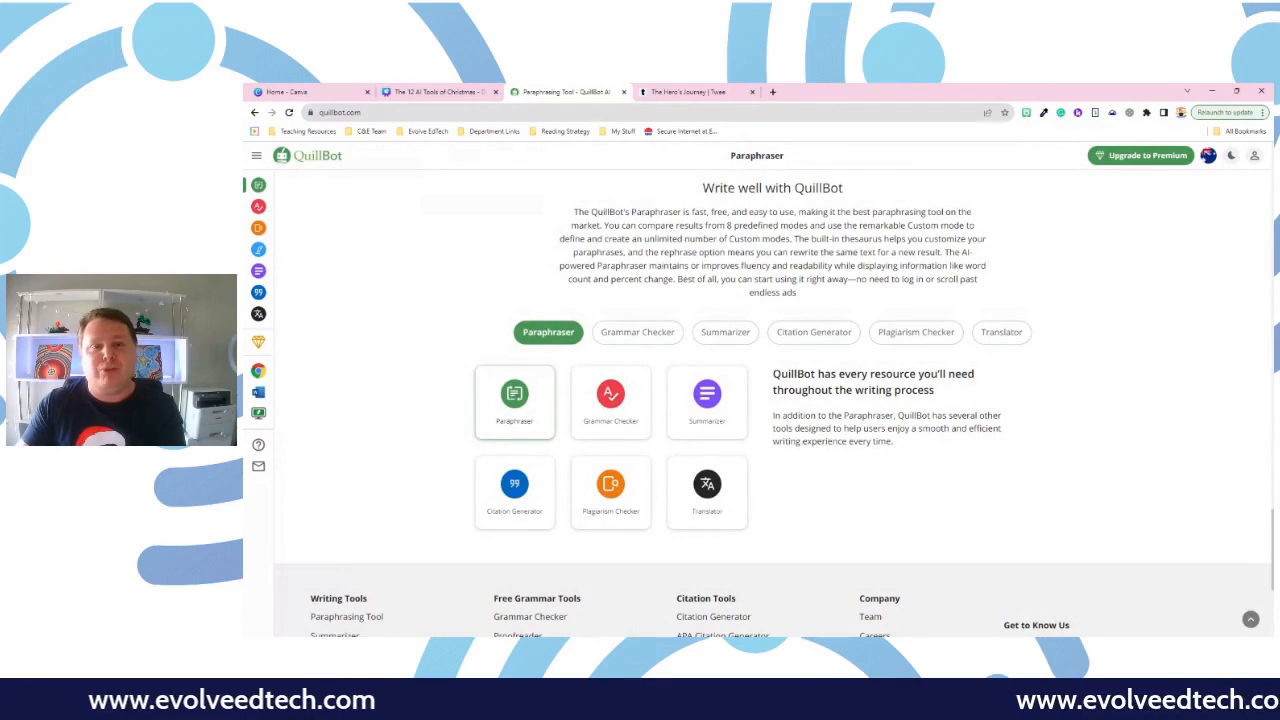
pyautogui.scroll(-2, 606, 293)
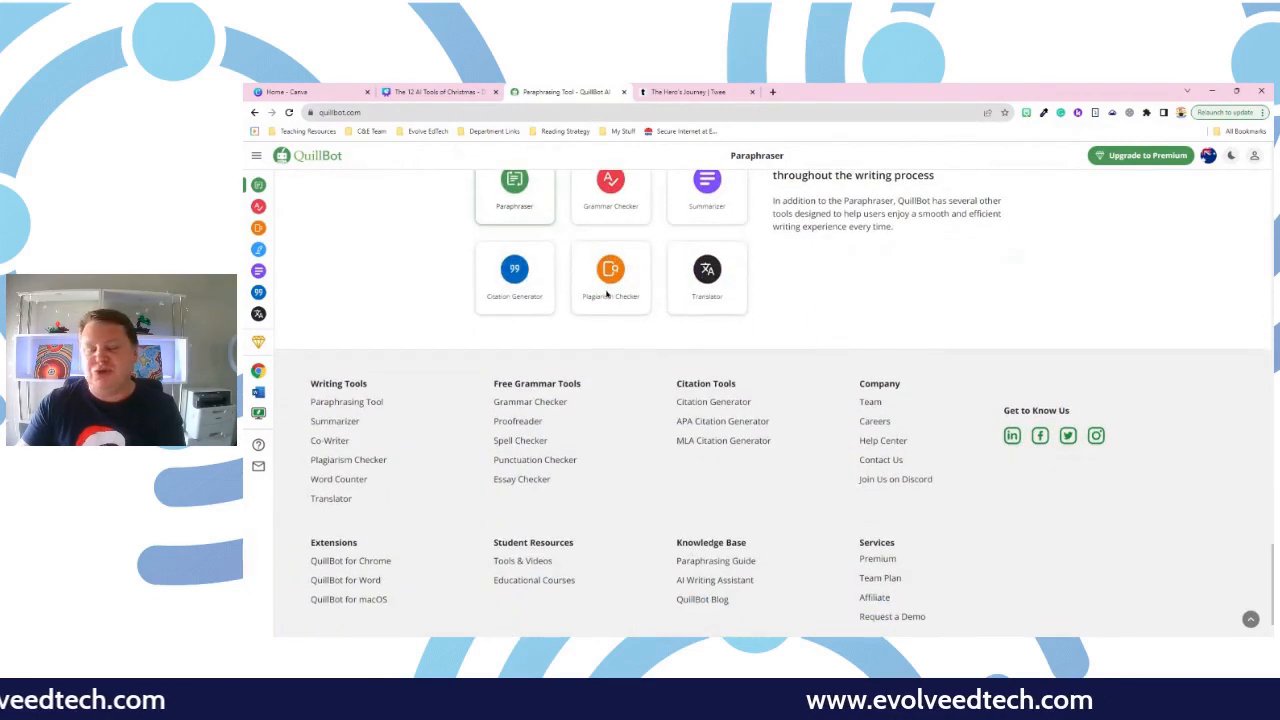
pyautogui.scroll(10, 606, 293)
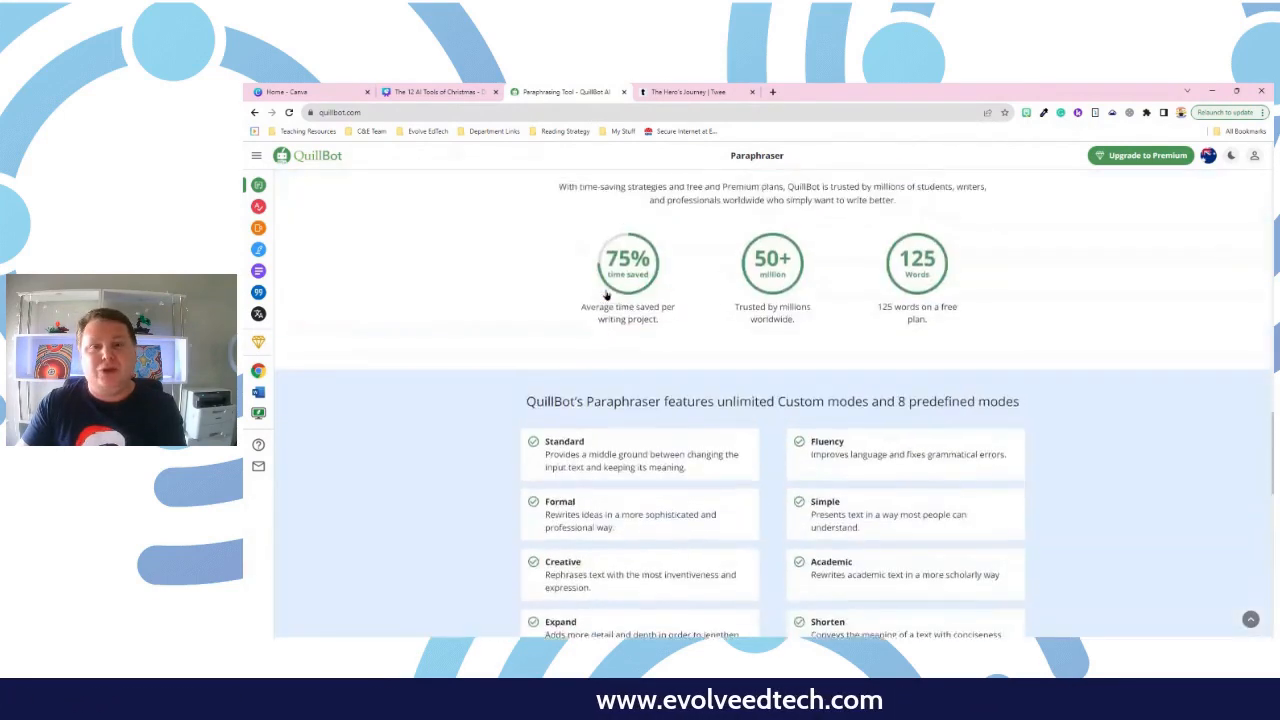
pyautogui.scroll(15, 606, 293)
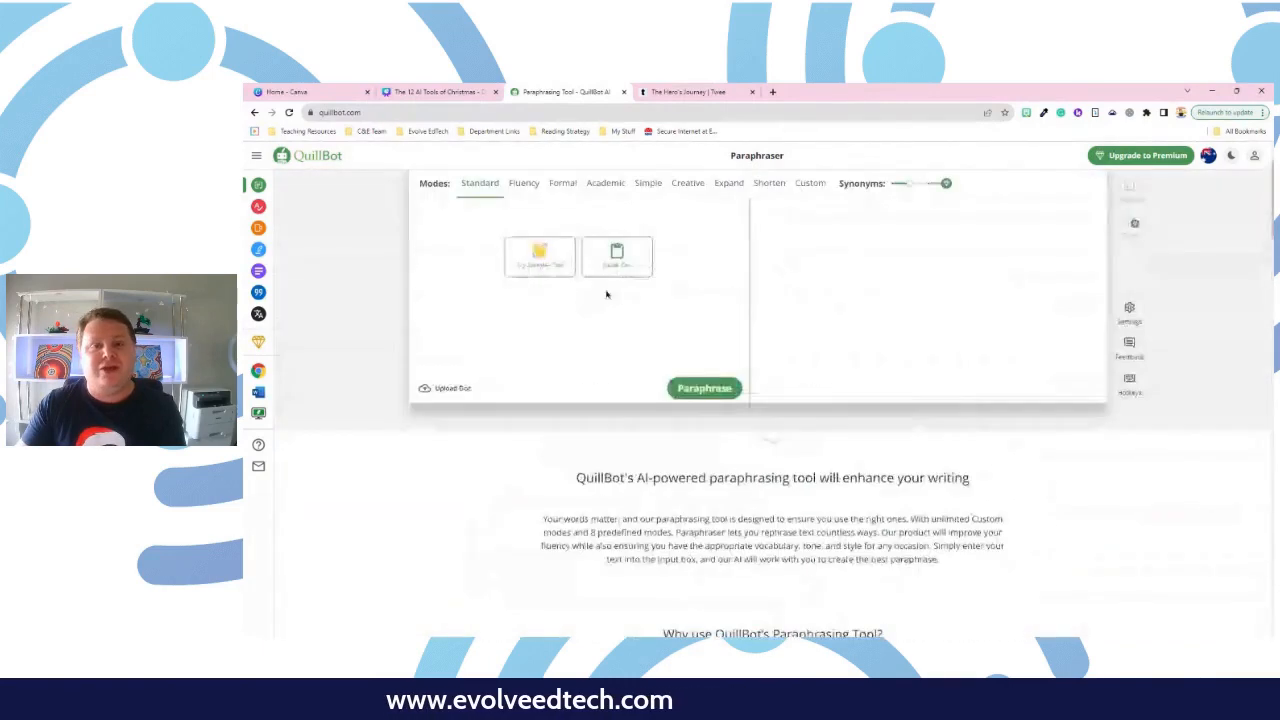
pyautogui.scroll(2, 606, 293)
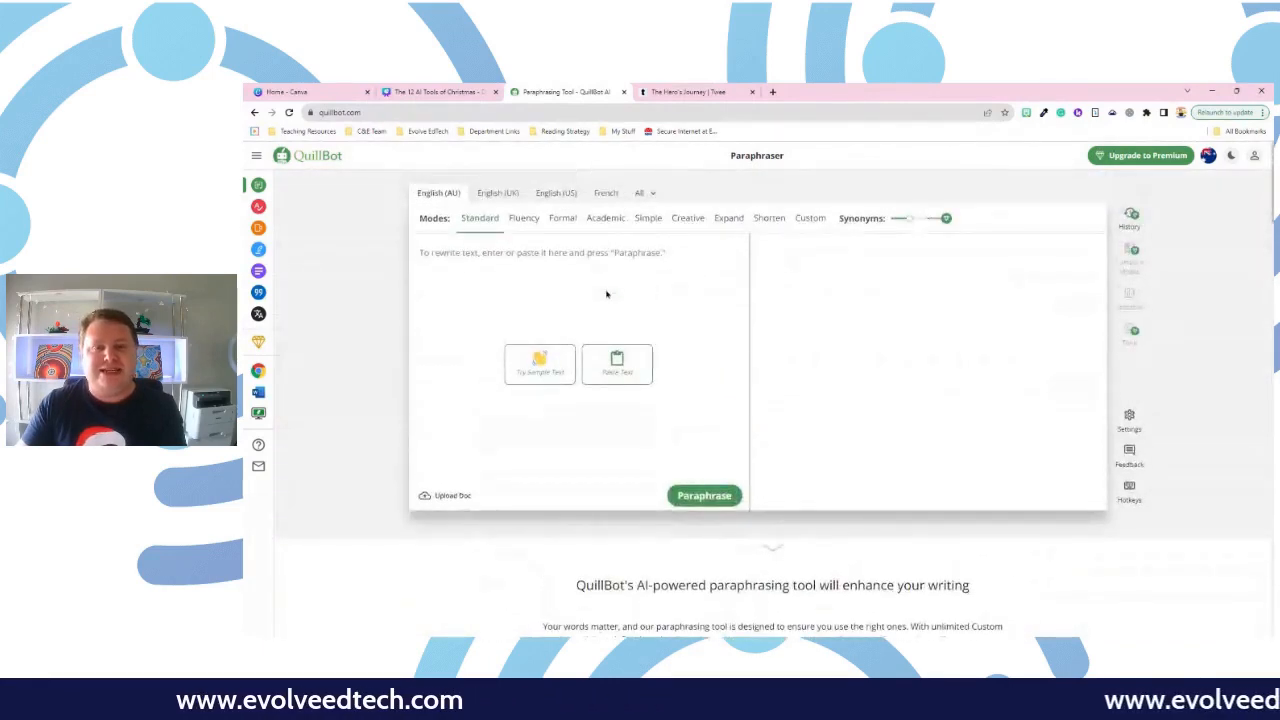